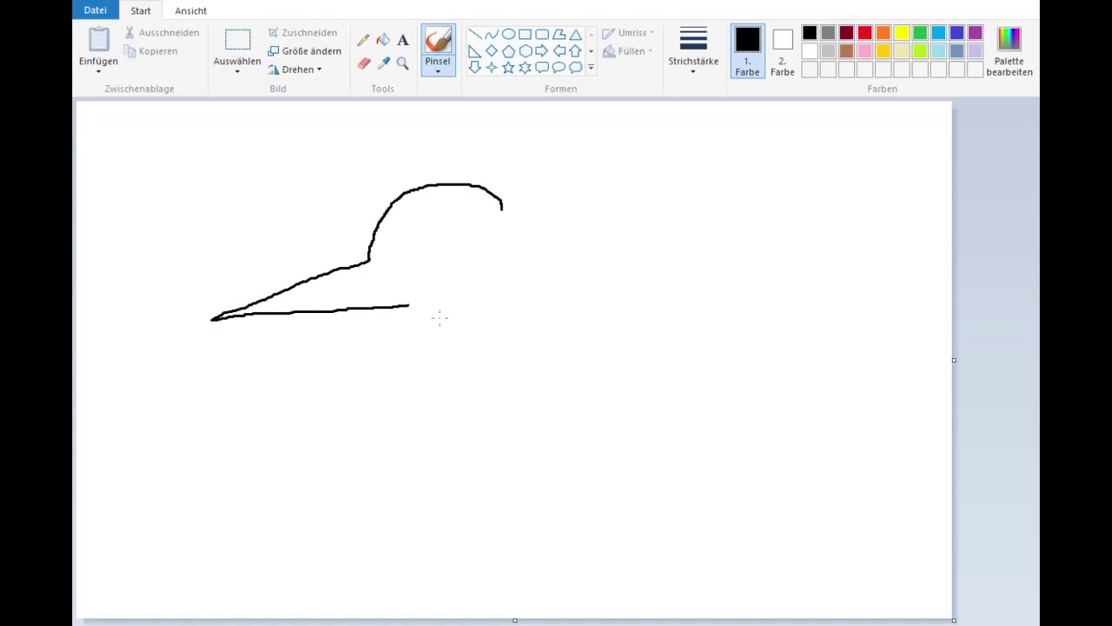
- Complete the bird's black outline from the back of the head around the body to the breast, including a curved wing line
{"action": "mouse_move", "coordinate": [502, 206]}
{"action": "left_mouse_down"}
{"action": "mouse_move", "coordinate": [514, 283]}
{"action": "mouse_move", "coordinate": [575, 310]}
{"action": "mouse_move", "coordinate": [680, 325]}
{"action": "mouse_move", "coordinate": [758, 368]}
{"action": "mouse_move", "coordinate": [777, 403]}
{"action": "left_mouse_up"}
{"action": "mouse_move", "coordinate": [779, 452]}
{"action": "left_mouse_down"}
{"action": "mouse_move", "coordinate": [766, 505]}
{"action": "mouse_move", "coordinate": [751, 509]}
{"action": "mouse_move", "coordinate": [496, 400]}
{"action": "mouse_move", "coordinate": [438, 390]}
{"action": "left_mouse_up"}
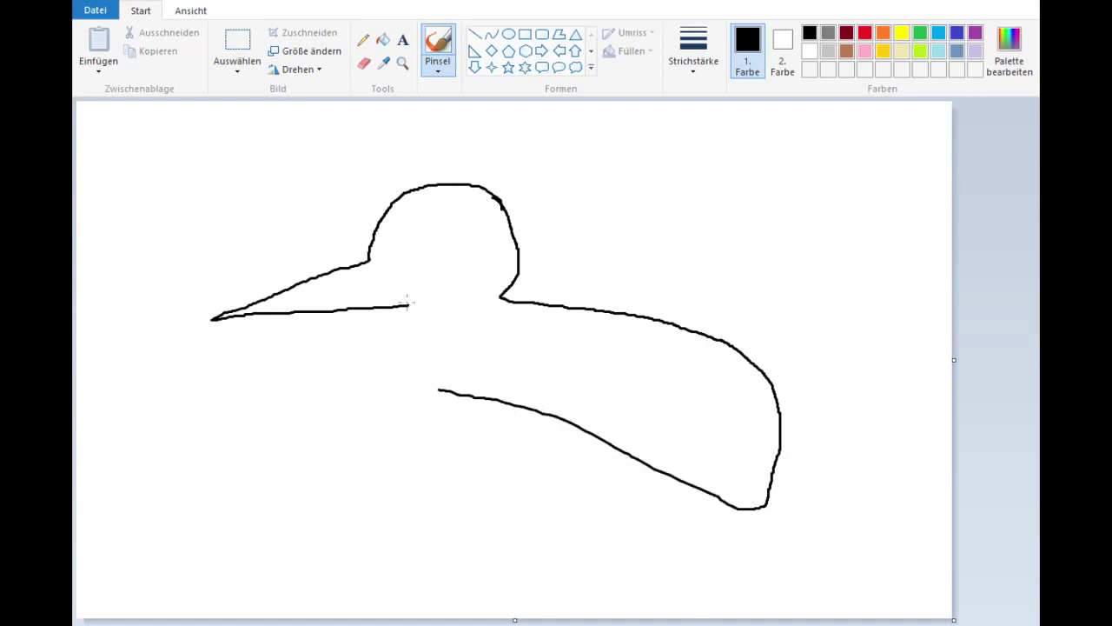
{"action": "left_click_drag", "start_coordinate": [407, 305], "coordinate": [414, 365]}
{"action": "mouse_move", "coordinate": [410, 408]}
{"action": "left_mouse_down"}
{"action": "mouse_move", "coordinate": [411, 441]}
{"action": "mouse_move", "coordinate": [451, 485]}
{"action": "mouse_move", "coordinate": [502, 505]}
{"action": "mouse_move", "coordinate": [644, 528]}
{"action": "mouse_move", "coordinate": [742, 494]}
{"action": "left_mouse_up"}
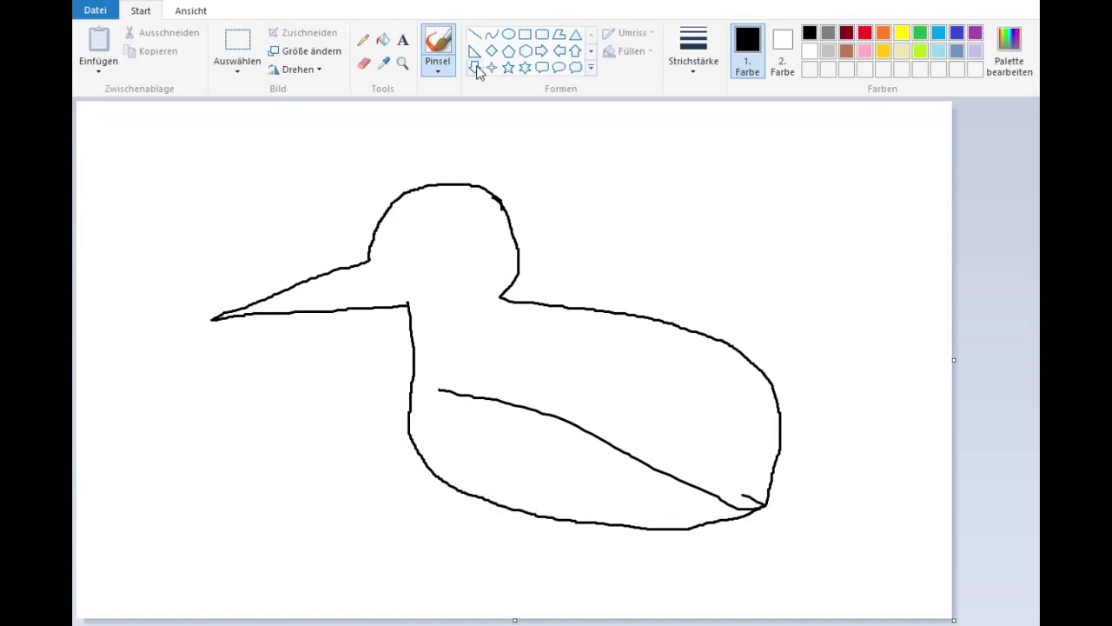
- Draw a round black eye on the head and a line dividing the beak lengthwise
{"action": "left_click_drag", "start_coordinate": [412, 236], "coordinate": [427, 235]}
{"action": "mouse_move", "coordinate": [238, 311]}
{"action": "left_mouse_down"}
{"action": "mouse_move", "coordinate": [394, 287]}
{"action": "mouse_move", "coordinate": [375, 268]}
{"action": "mouse_move", "coordinate": [410, 306]}
{"action": "left_mouse_up"}
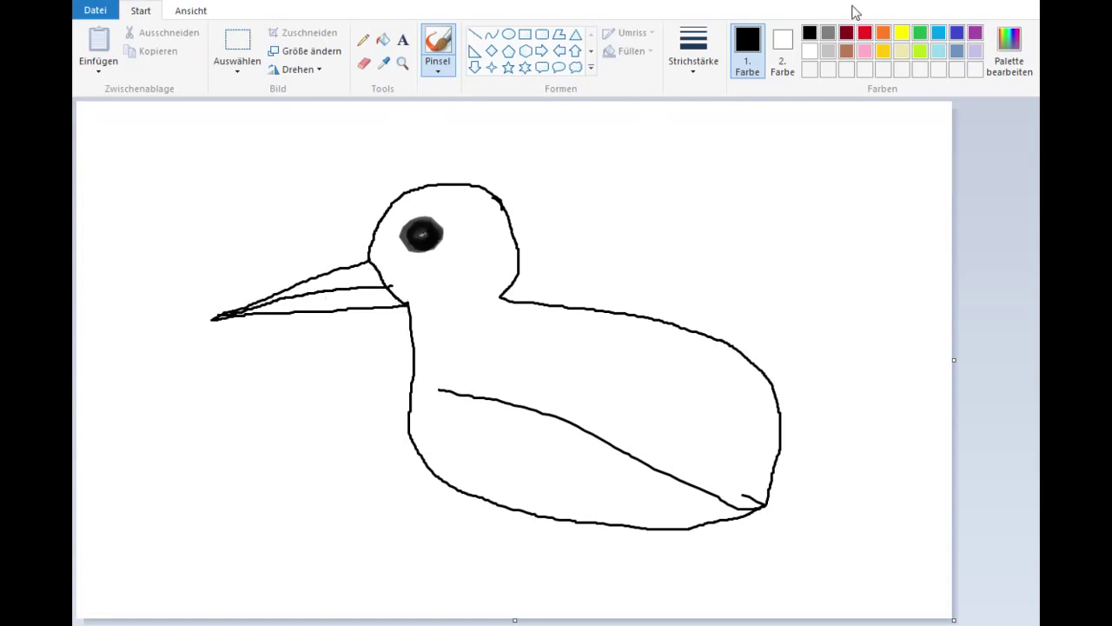
- Fill both halves of the beak with yellow and the head and body with brown
{"action": "left_click", "coordinate": [384, 39]}
{"action": "left_click", "coordinate": [902, 33]}
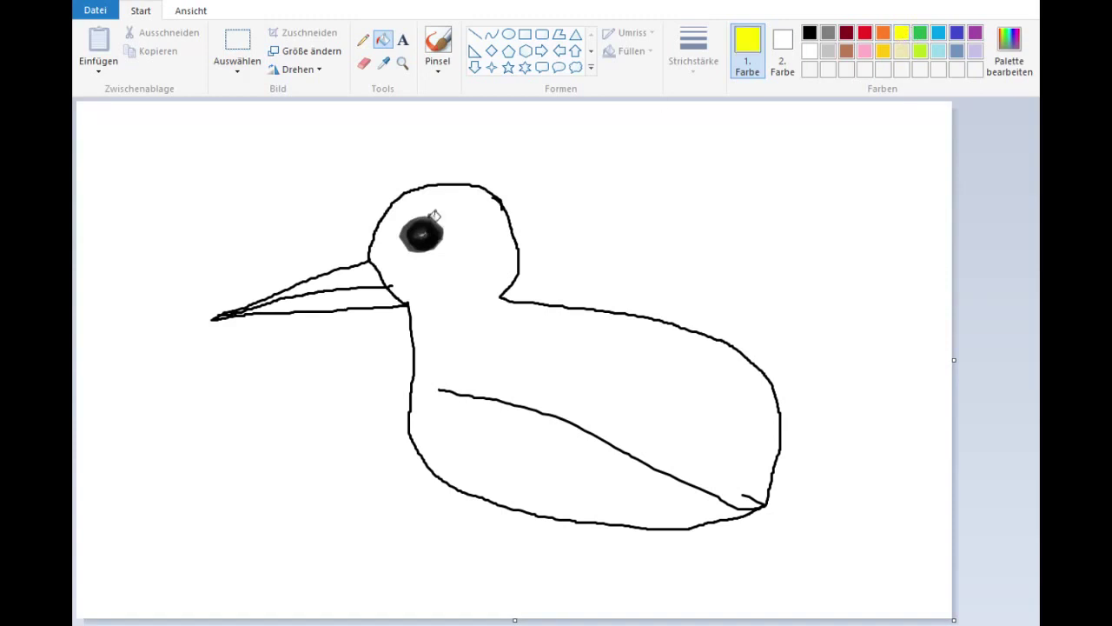
{"action": "left_click", "coordinate": [337, 297]}
{"action": "left_click", "coordinate": [353, 278]}
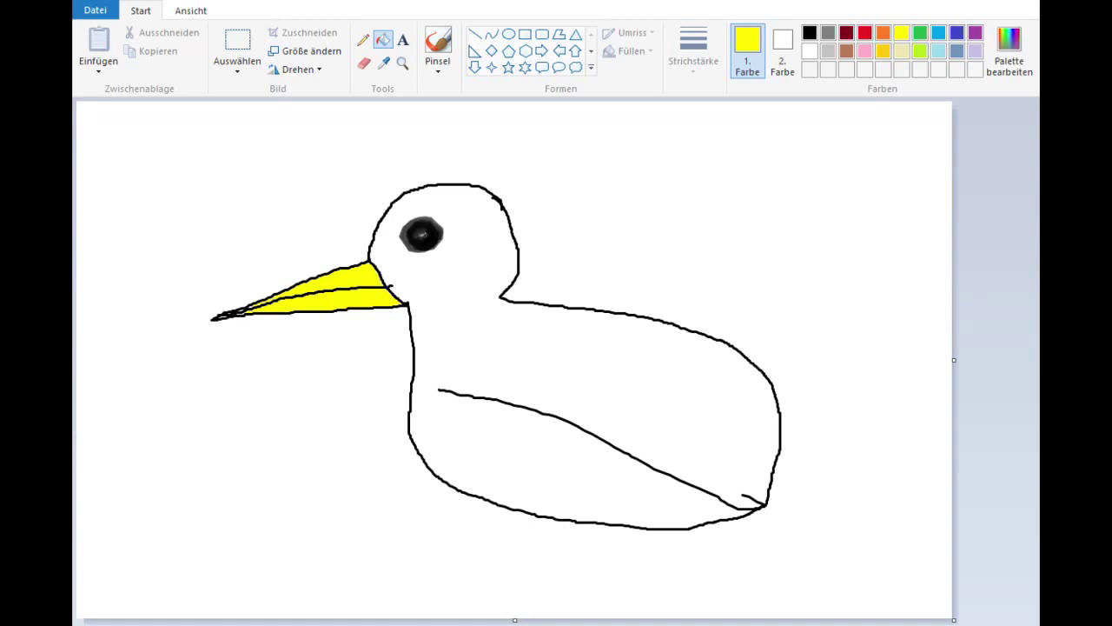
{"action": "left_click", "coordinate": [542, 333]}
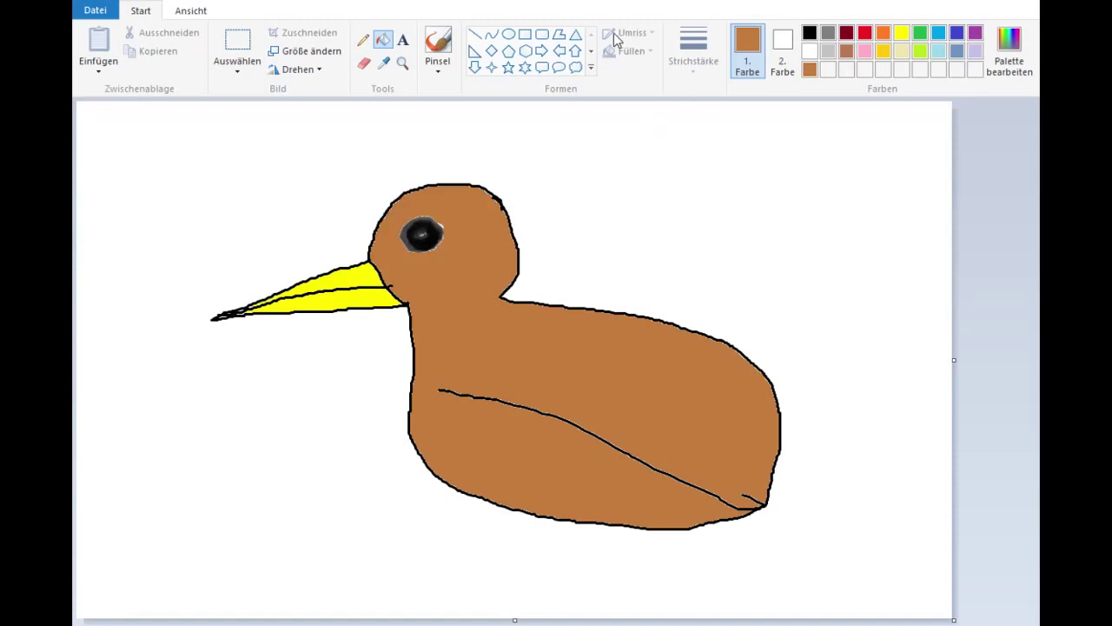
- Paint two thin yellow legs with three-toed feet below the bird's belly
{"action": "left_click", "coordinate": [431, 46]}
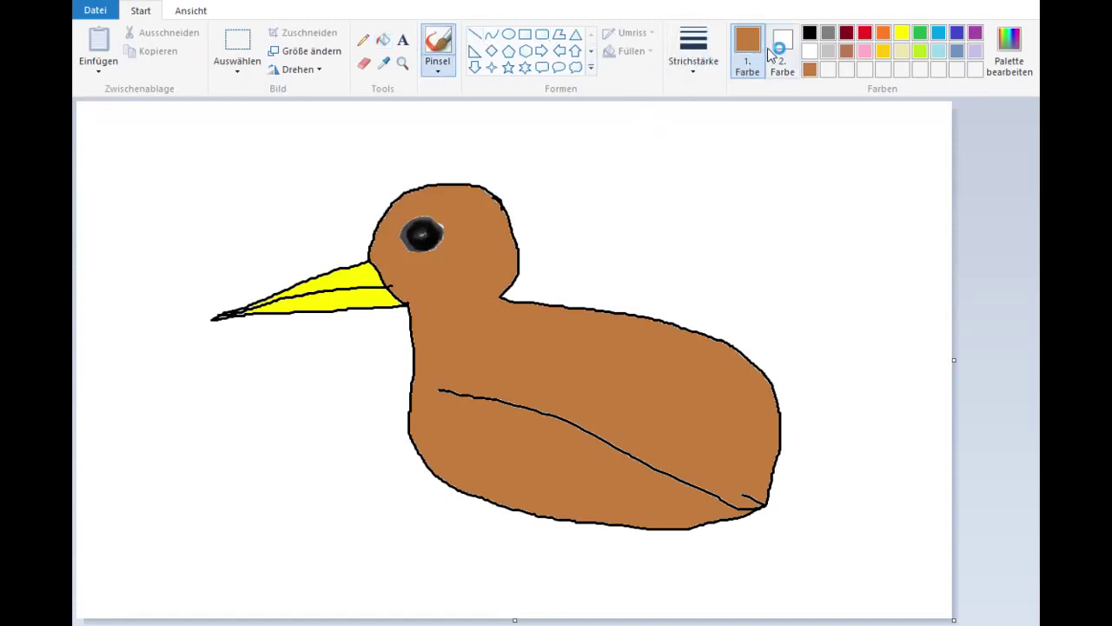
{"action": "left_click", "coordinate": [809, 34]}
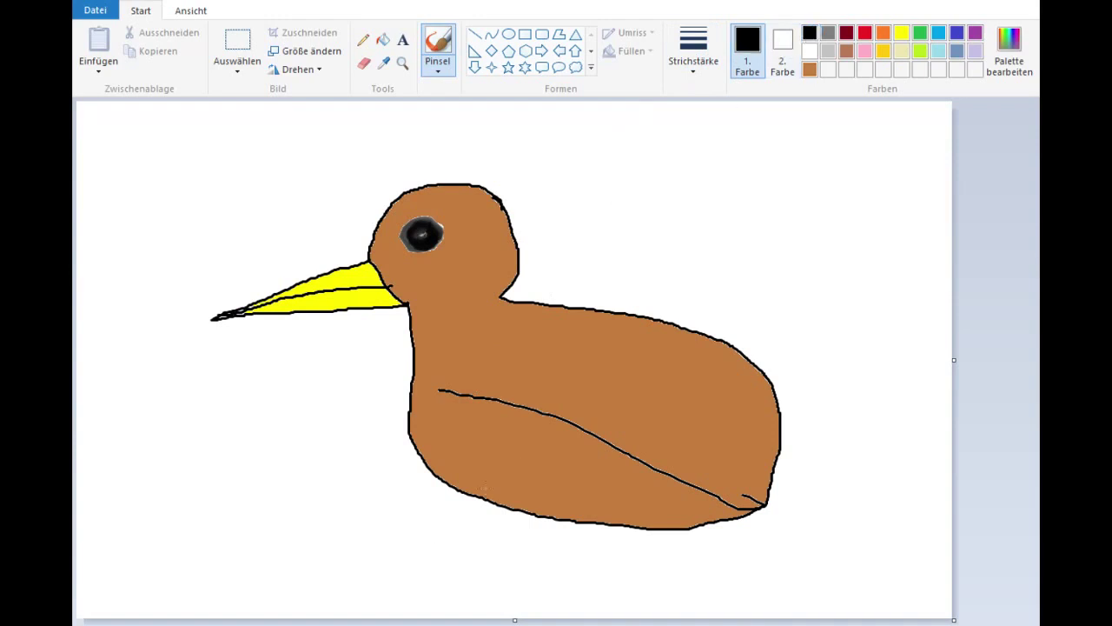
{"action": "left_click", "coordinate": [902, 34]}
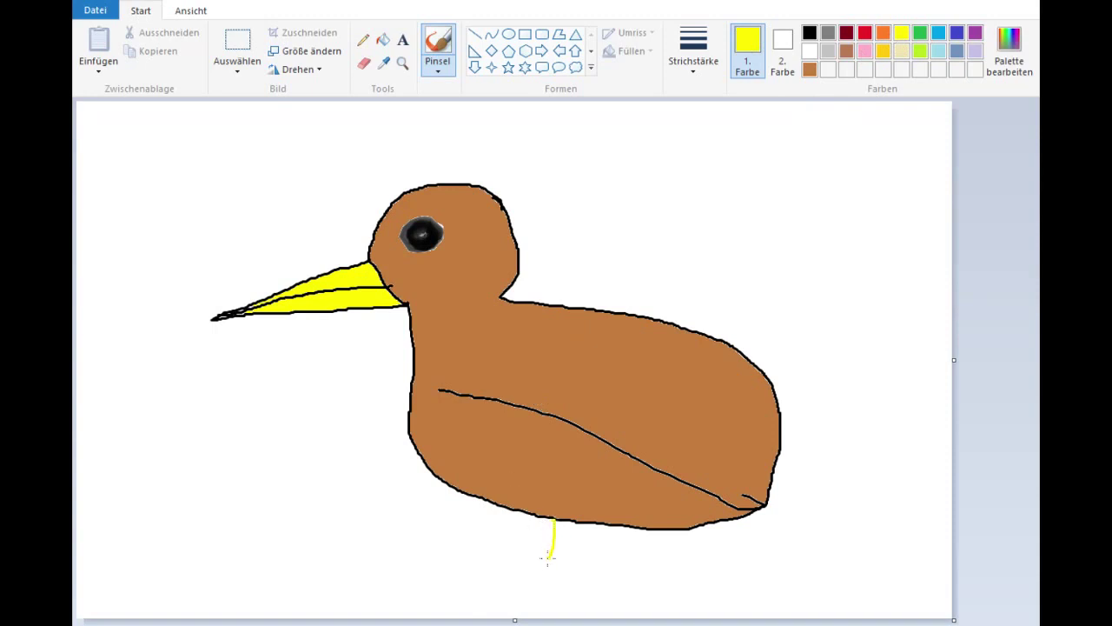
{"action": "left_click_drag", "start_coordinate": [534, 566], "coordinate": [503, 578]}
{"action": "left_click_drag", "start_coordinate": [657, 557], "coordinate": [632, 571]}
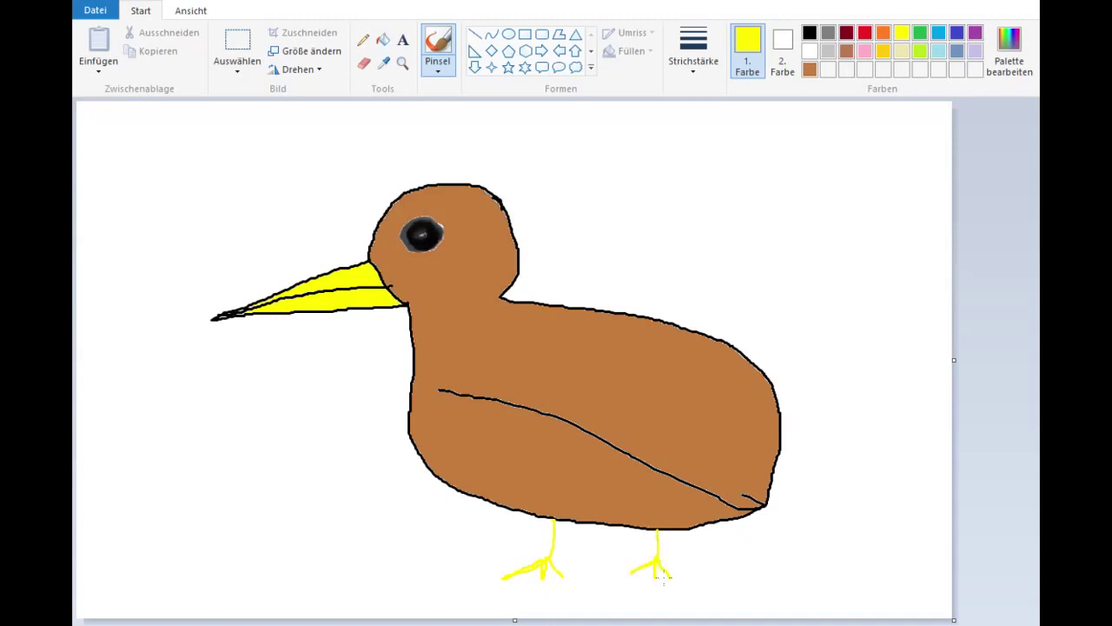
- Trace a thin black outline around the rear yellow leg and its toes
{"action": "scroll", "coordinate": [691, 576], "scroll_direction": "up", "scroll_amount": 1, "text": "ctrl"}
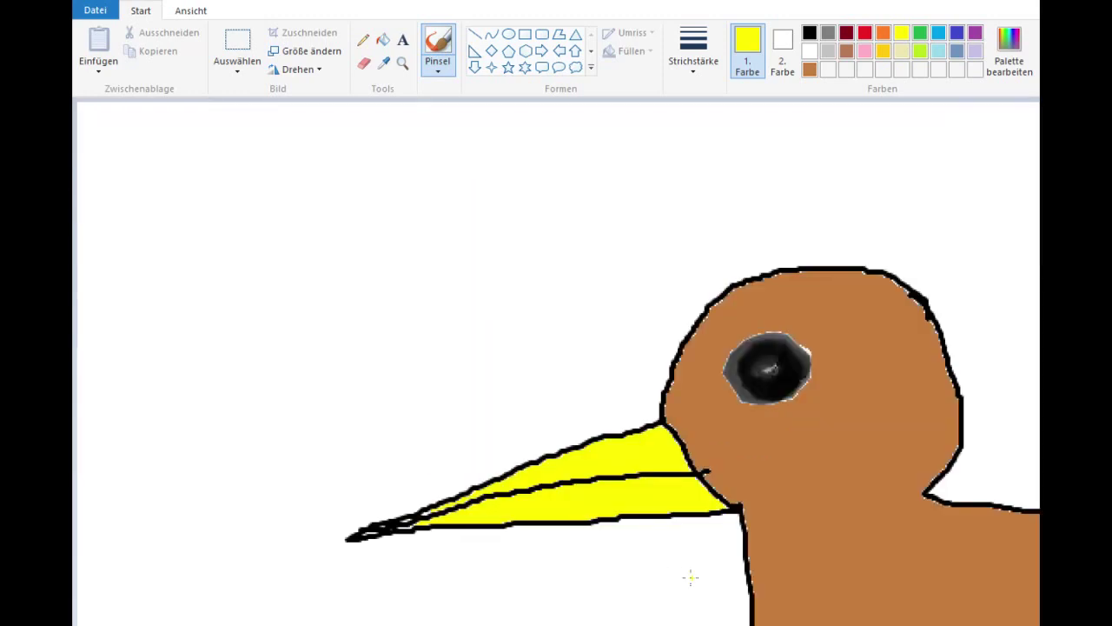
{"action": "scroll", "coordinate": [691, 576], "scroll_direction": "down", "scroll_amount": 5}
{"action": "scroll", "coordinate": [556, 361], "scroll_direction": "right", "scroll_amount": 5}
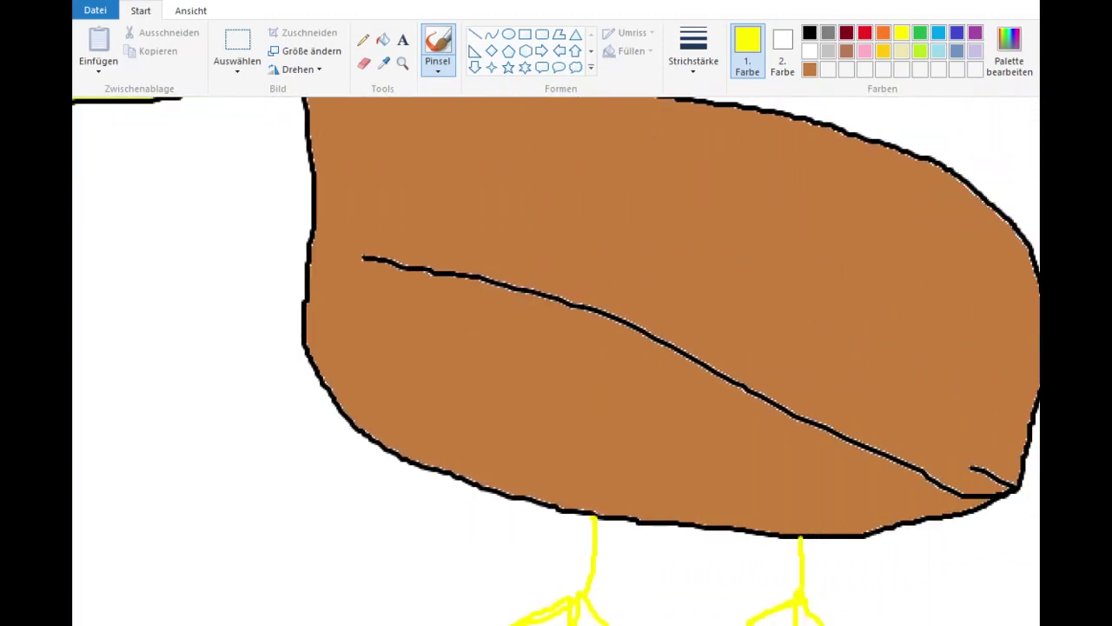
{"action": "scroll", "coordinate": [923, 561], "scroll_direction": "down", "scroll_amount": 1}
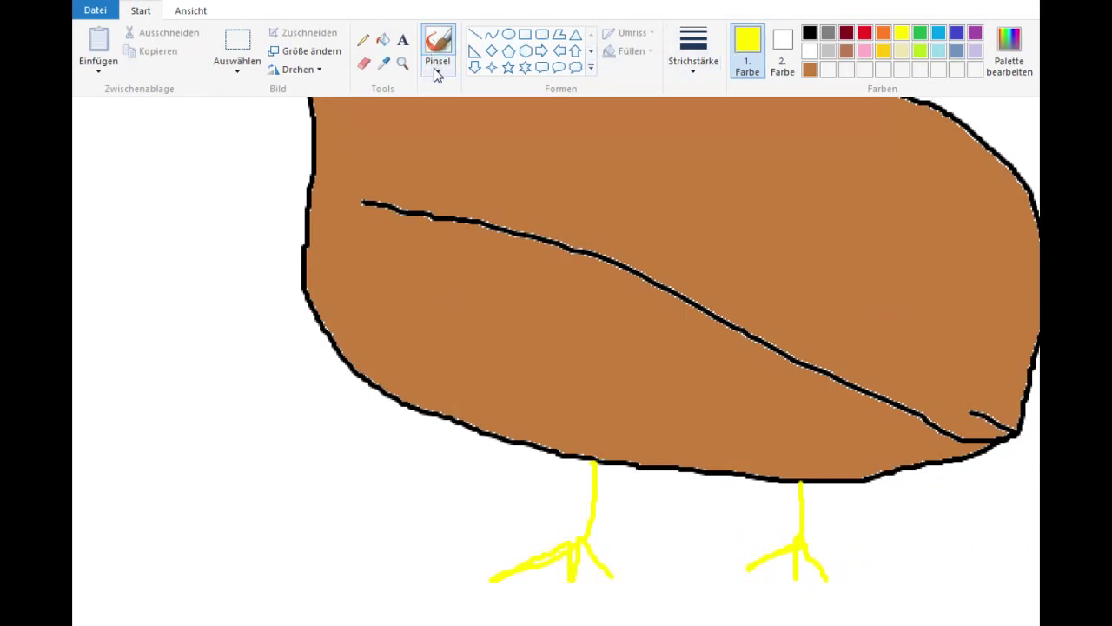
{"action": "left_click", "coordinate": [808, 34]}
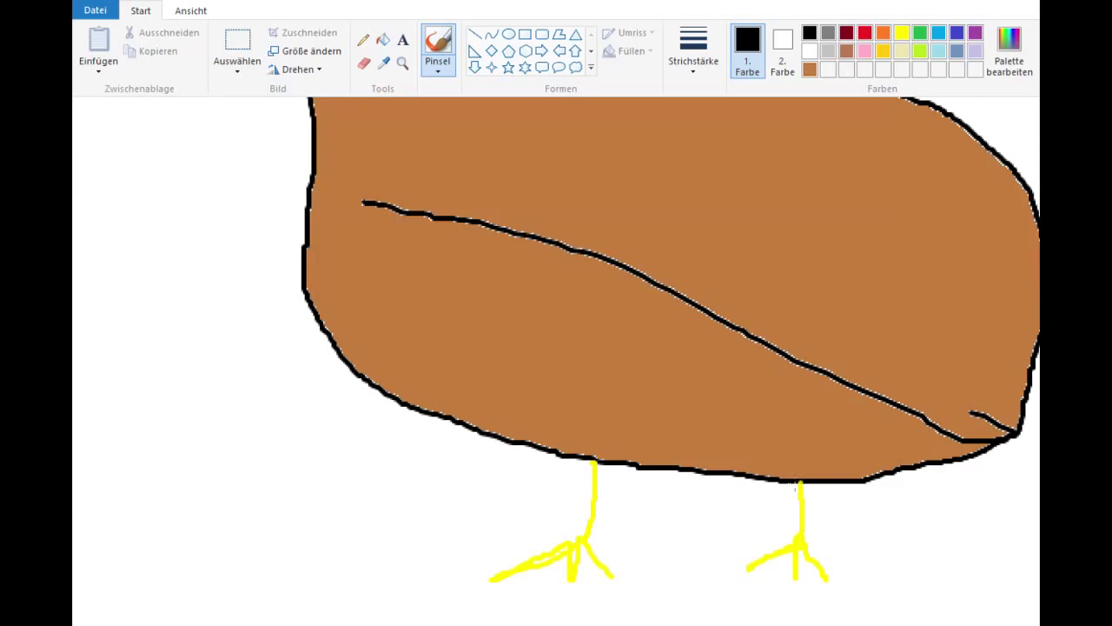
{"action": "mouse_move", "coordinate": [794, 539]}
{"action": "left_mouse_down"}
{"action": "mouse_move", "coordinate": [750, 565]}
{"action": "mouse_move", "coordinate": [791, 553]}
{"action": "left_mouse_up"}
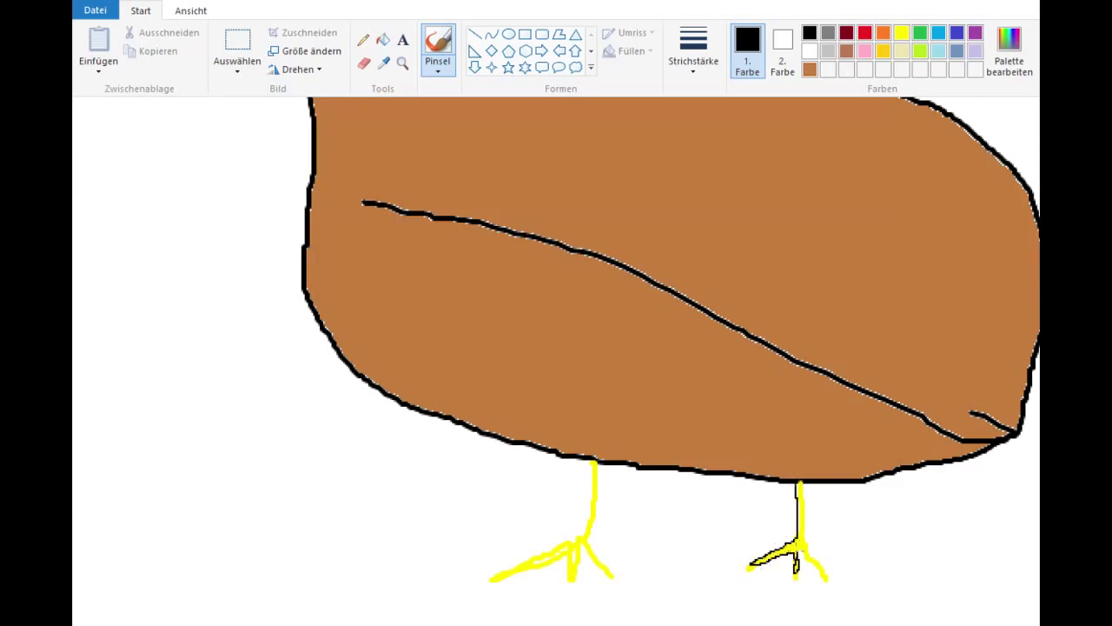
{"action": "mouse_move", "coordinate": [828, 574]}
{"action": "left_mouse_down"}
{"action": "mouse_move", "coordinate": [808, 540]}
{"action": "mouse_move", "coordinate": [806, 495]}
{"action": "left_mouse_up"}
- Outline the front yellow leg and toes in black and add thin detail lines on both legs
{"action": "mouse_move", "coordinate": [611, 579]}
{"action": "left_mouse_down"}
{"action": "mouse_move", "coordinate": [579, 544]}
{"action": "mouse_move", "coordinate": [570, 586]}
{"action": "mouse_move", "coordinate": [564, 550]}
{"action": "mouse_move", "coordinate": [489, 575]}
{"action": "mouse_move", "coordinate": [579, 526]}
{"action": "mouse_move", "coordinate": [589, 466]}
{"action": "left_mouse_up"}
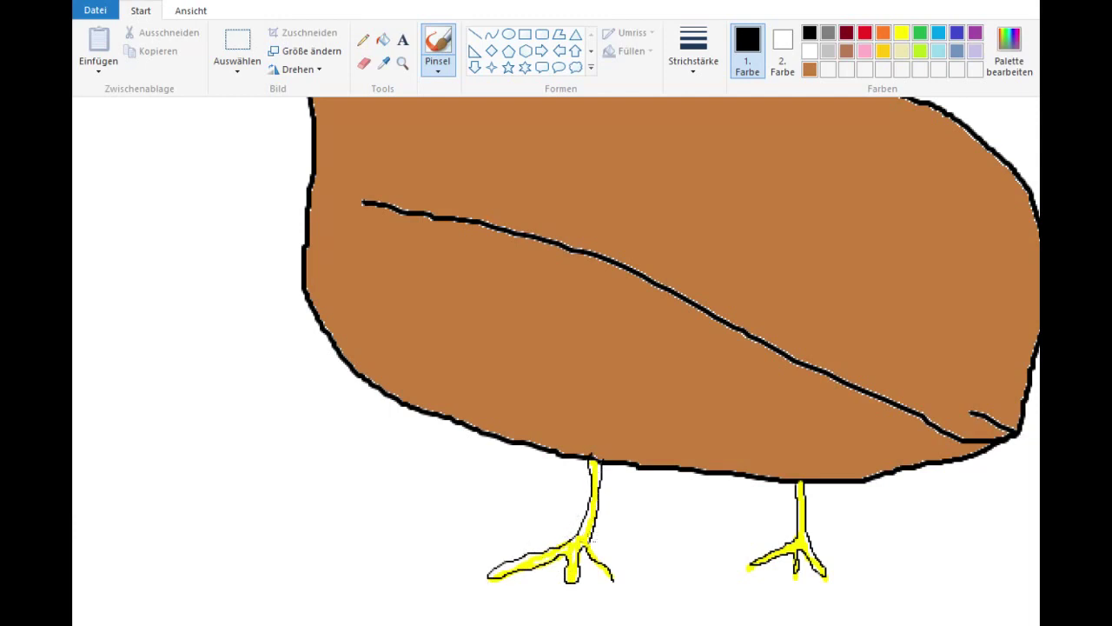
{"action": "left_click_drag", "start_coordinate": [584, 534], "coordinate": [616, 581]}
{"action": "mouse_move", "coordinate": [596, 502]}
{"action": "left_mouse_down"}
{"action": "mouse_move", "coordinate": [579, 538]}
{"action": "mouse_move", "coordinate": [499, 569]}
{"action": "mouse_move", "coordinate": [520, 581]}
{"action": "left_mouse_up"}
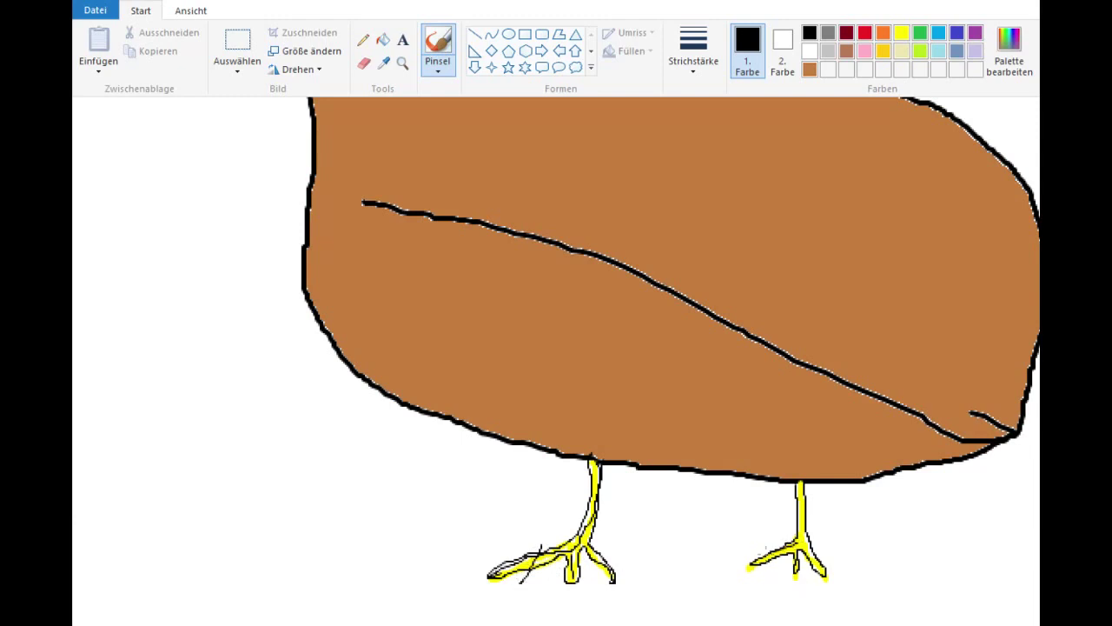
{"action": "mouse_move", "coordinate": [804, 544]}
{"action": "left_mouse_down"}
{"action": "mouse_move", "coordinate": [817, 571]}
{"action": "mouse_move", "coordinate": [807, 532]}
{"action": "left_mouse_up"}
{"action": "mouse_move", "coordinate": [798, 483]}
{"action": "left_mouse_down"}
{"action": "mouse_move", "coordinate": [796, 524]}
{"action": "mouse_move", "coordinate": [806, 464]}
{"action": "left_mouse_up"}
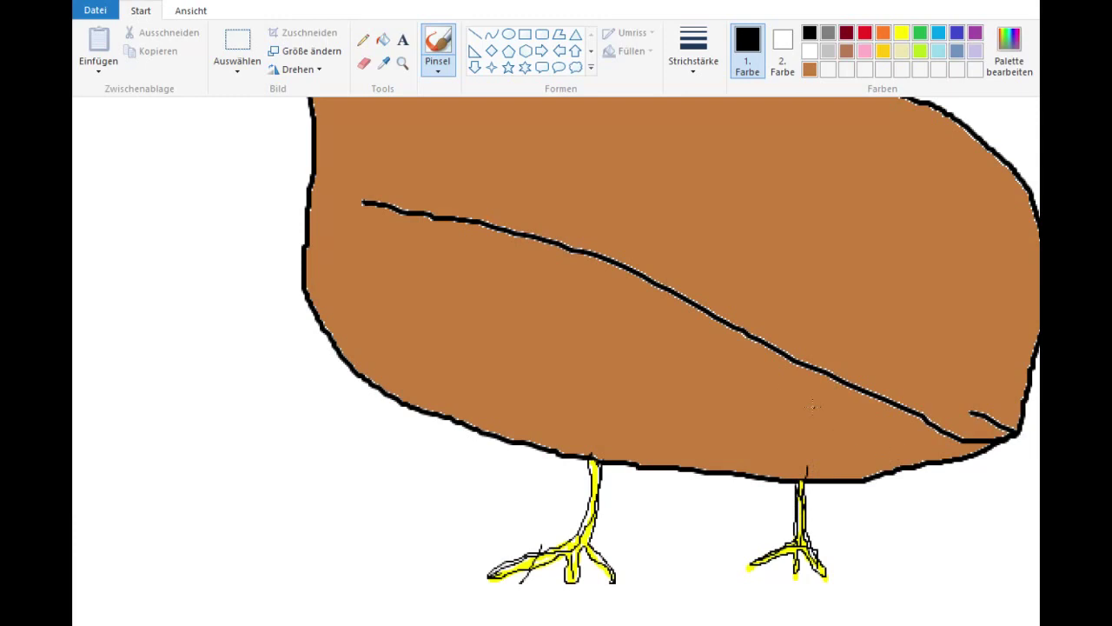
{"action": "scroll", "coordinate": [813, 406], "scroll_direction": "down", "scroll_amount": 3}
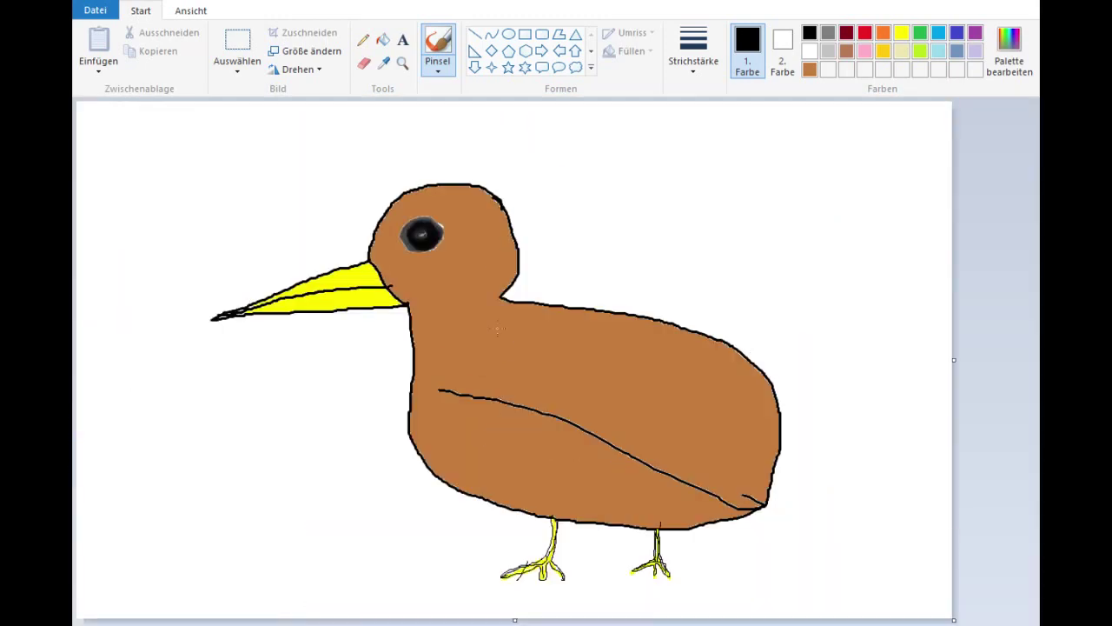
- Paint a small red pupil in the centre of the bird's black eye
{"action": "left_click", "coordinate": [865, 33]}
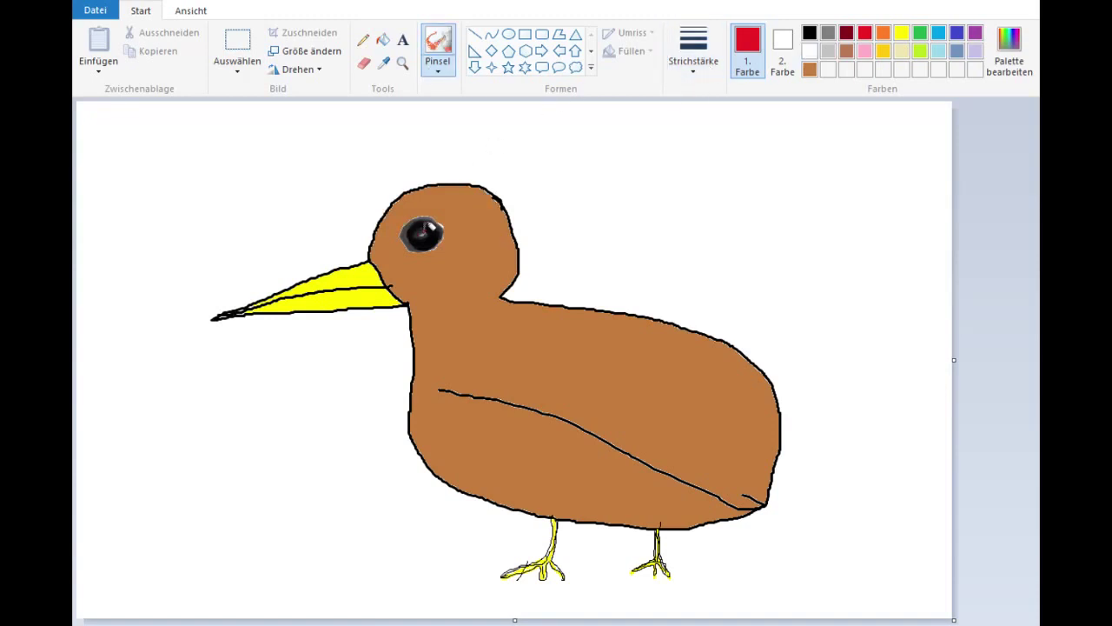
{"action": "left_click_drag", "start_coordinate": [426, 229], "coordinate": [431, 228]}
- Cover the lower wing with many thin black lengthwise feather strokes from the breast towards the tail
{"action": "left_click", "coordinate": [809, 33]}
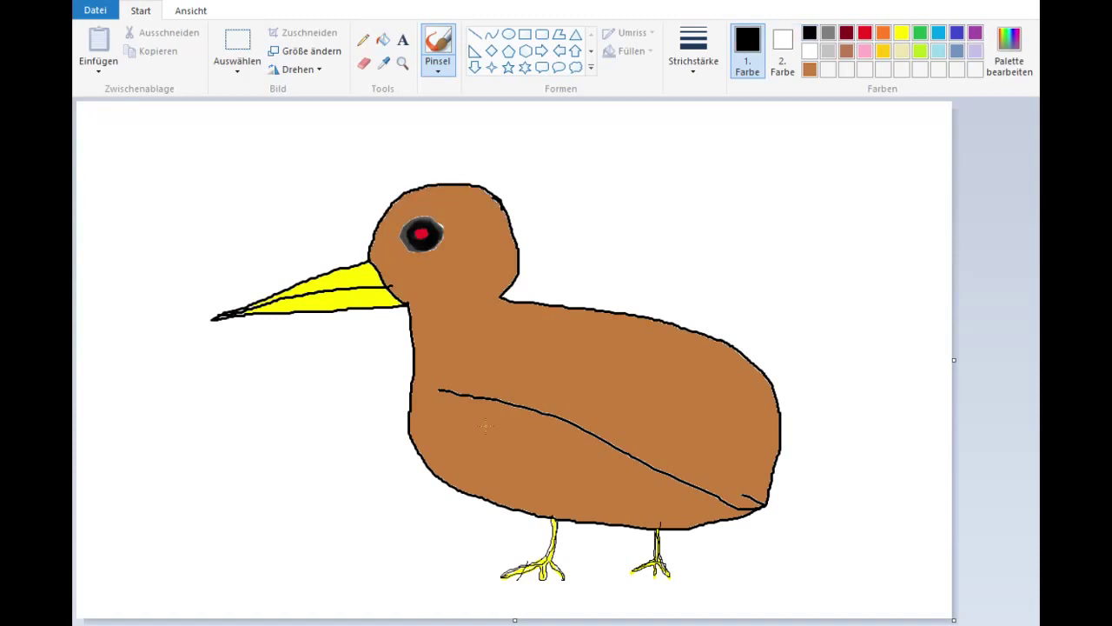
{"action": "left_click_drag", "start_coordinate": [516, 450], "coordinate": [587, 479]}
{"action": "left_click_drag", "start_coordinate": [468, 426], "coordinate": [691, 500]}
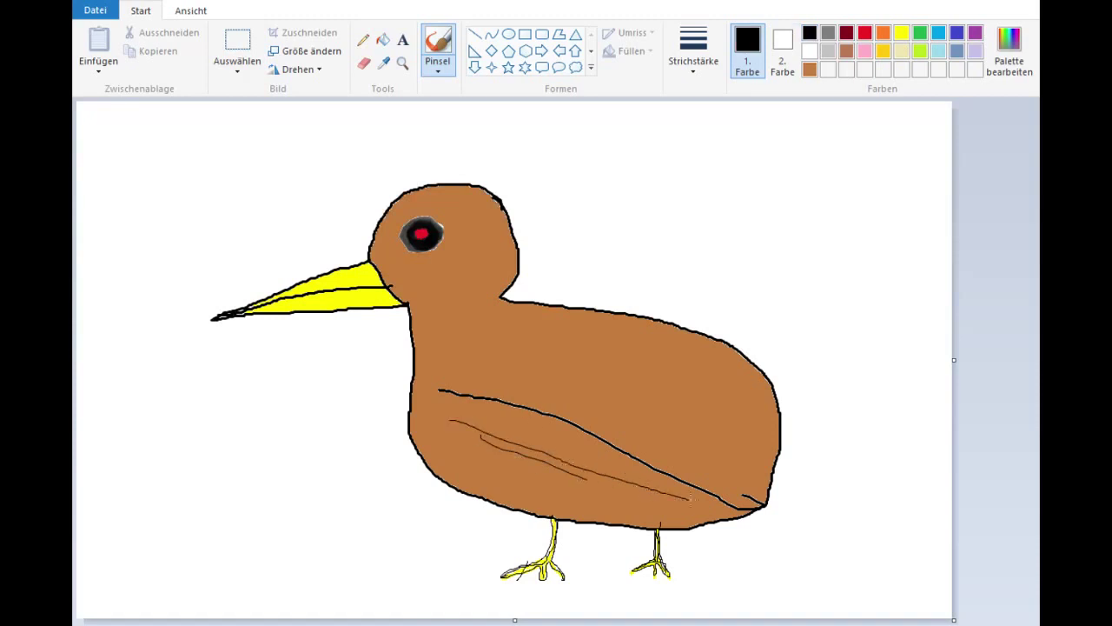
{"action": "mouse_move", "coordinate": [428, 447]}
{"action": "left_mouse_down"}
{"action": "mouse_move", "coordinate": [530, 477]}
{"action": "mouse_move", "coordinate": [700, 506]}
{"action": "left_mouse_up"}
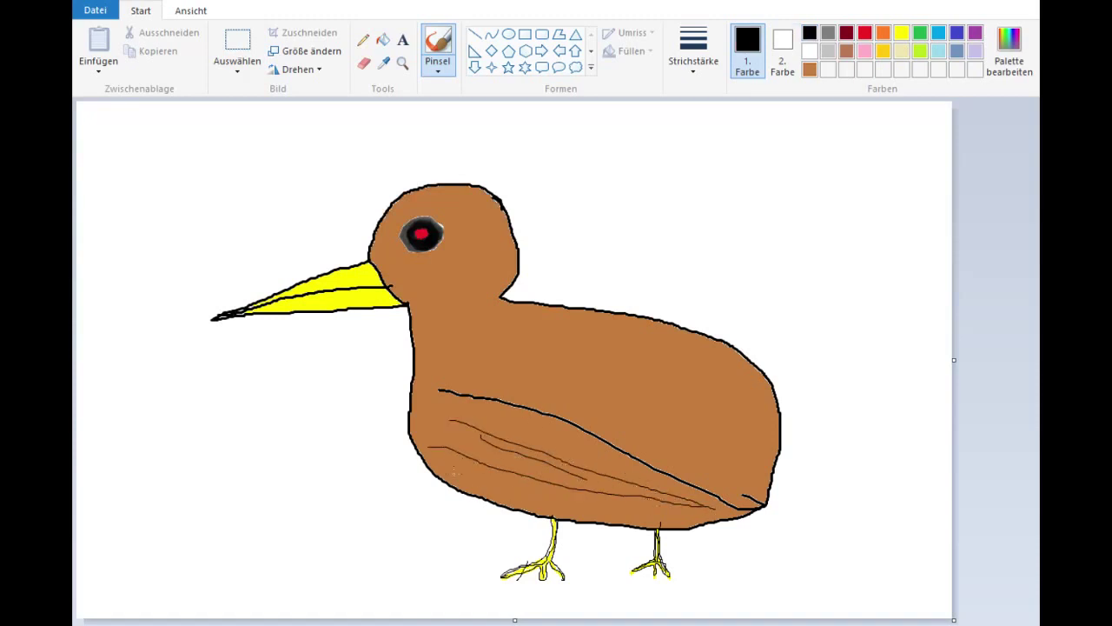
{"action": "mouse_move", "coordinate": [454, 470]}
{"action": "left_mouse_down"}
{"action": "mouse_move", "coordinate": [627, 511]}
{"action": "mouse_move", "coordinate": [742, 517]}
{"action": "left_mouse_up"}
{"action": "left_click_drag", "start_coordinate": [480, 407], "coordinate": [715, 509]}
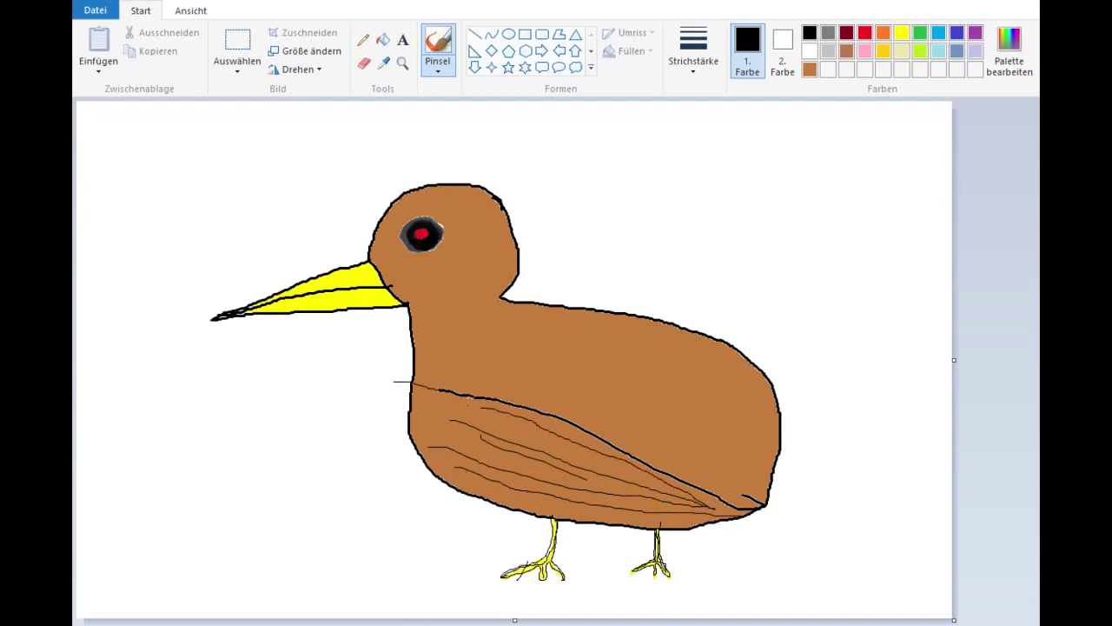
{"action": "mouse_move", "coordinate": [430, 400]}
{"action": "left_mouse_down"}
{"action": "mouse_move", "coordinate": [560, 444]}
{"action": "mouse_move", "coordinate": [579, 465]}
{"action": "left_mouse_up"}
{"action": "left_click_drag", "start_coordinate": [461, 454], "coordinate": [666, 492]}
{"action": "left_click_drag", "start_coordinate": [511, 474], "coordinate": [688, 516]}
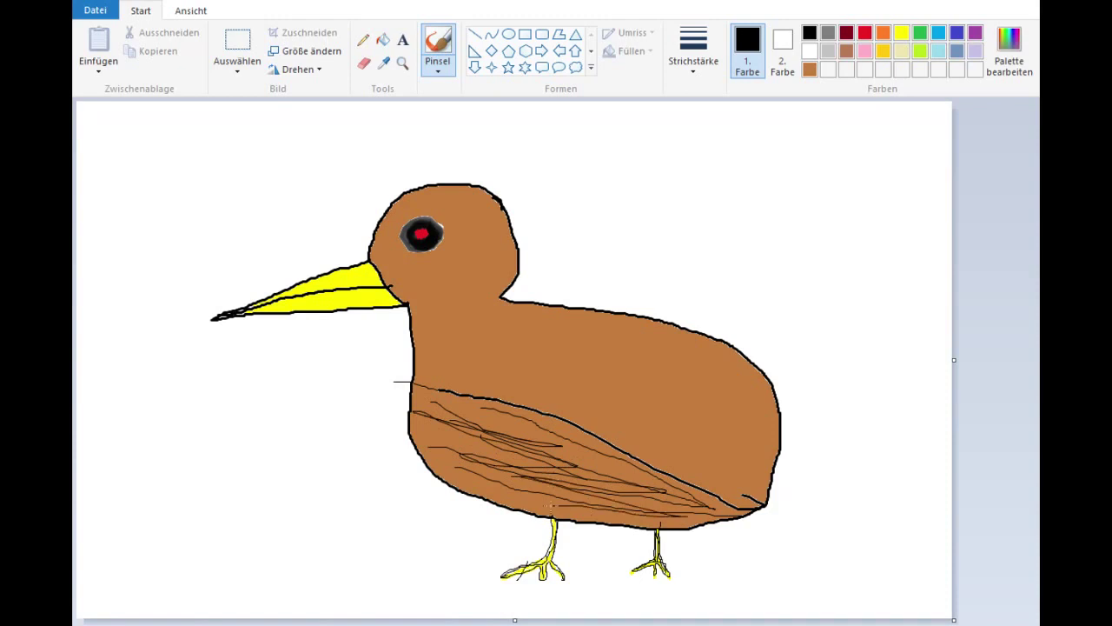
{"action": "mouse_move", "coordinate": [468, 462]}
{"action": "left_mouse_down"}
{"action": "mouse_move", "coordinate": [608, 506]}
{"action": "mouse_move", "coordinate": [673, 497]}
{"action": "left_mouse_up"}
{"action": "left_click_drag", "start_coordinate": [490, 417], "coordinate": [619, 469]}
{"action": "left_click_drag", "start_coordinate": [518, 429], "coordinate": [645, 495]}
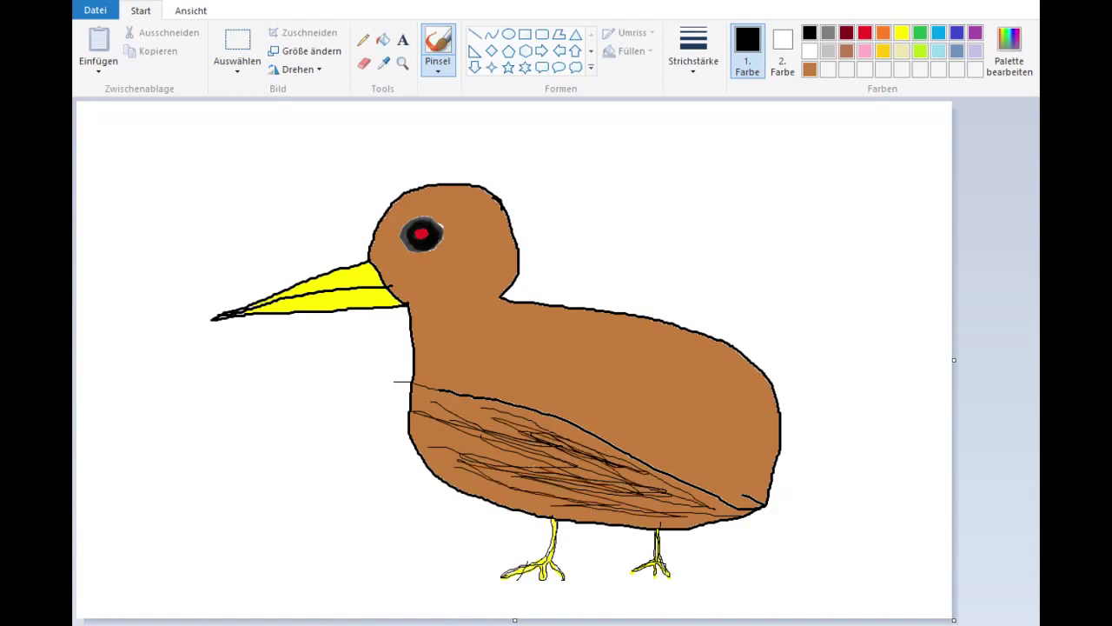
{"action": "left_click_drag", "start_coordinate": [532, 466], "coordinate": [686, 492]}
{"action": "left_click_drag", "start_coordinate": [567, 462], "coordinate": [690, 489]}
{"action": "left_click_drag", "start_coordinate": [611, 473], "coordinate": [737, 518]}
{"action": "mouse_move", "coordinate": [608, 496]}
{"action": "left_mouse_down"}
{"action": "mouse_move", "coordinate": [698, 513]}
{"action": "mouse_move", "coordinate": [520, 487]}
{"action": "mouse_move", "coordinate": [480, 460]}
{"action": "mouse_move", "coordinate": [565, 504]}
{"action": "left_mouse_up"}
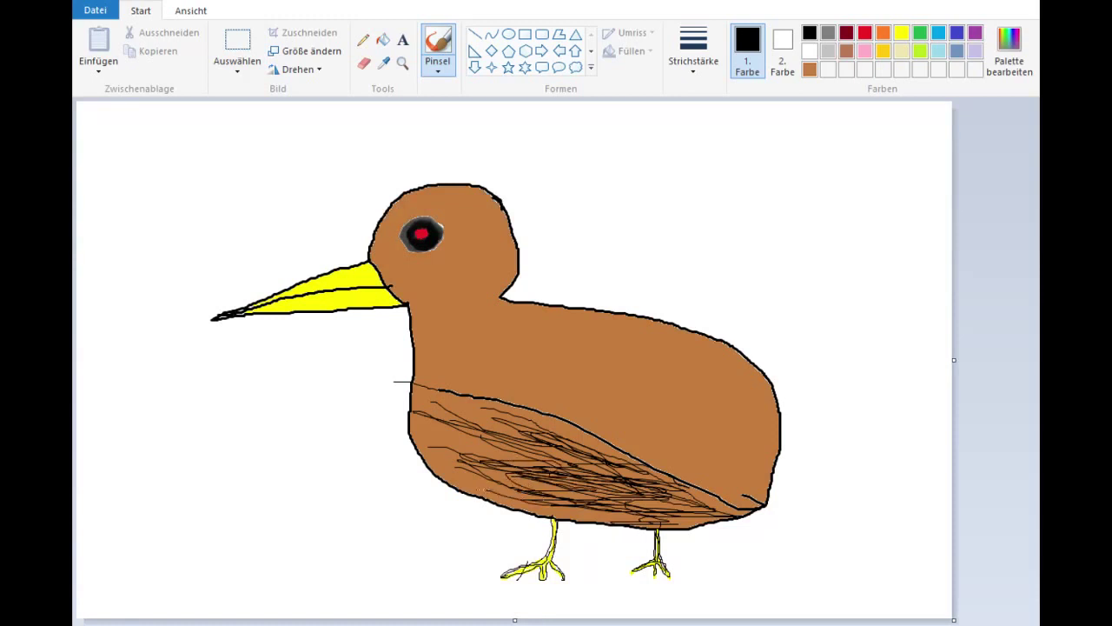
{"action": "left_click_drag", "start_coordinate": [381, 434], "coordinate": [577, 483]}
{"action": "left_click_drag", "start_coordinate": [497, 469], "coordinate": [615, 513]}
{"action": "mouse_move", "coordinate": [468, 440]}
{"action": "left_mouse_down"}
{"action": "mouse_move", "coordinate": [514, 475]}
{"action": "mouse_move", "coordinate": [562, 464]}
{"action": "mouse_move", "coordinate": [591, 480]}
{"action": "left_mouse_up"}
{"action": "mouse_move", "coordinate": [531, 452]}
{"action": "left_mouse_down"}
{"action": "mouse_move", "coordinate": [412, 421]}
{"action": "mouse_move", "coordinate": [558, 438]}
{"action": "left_mouse_up"}
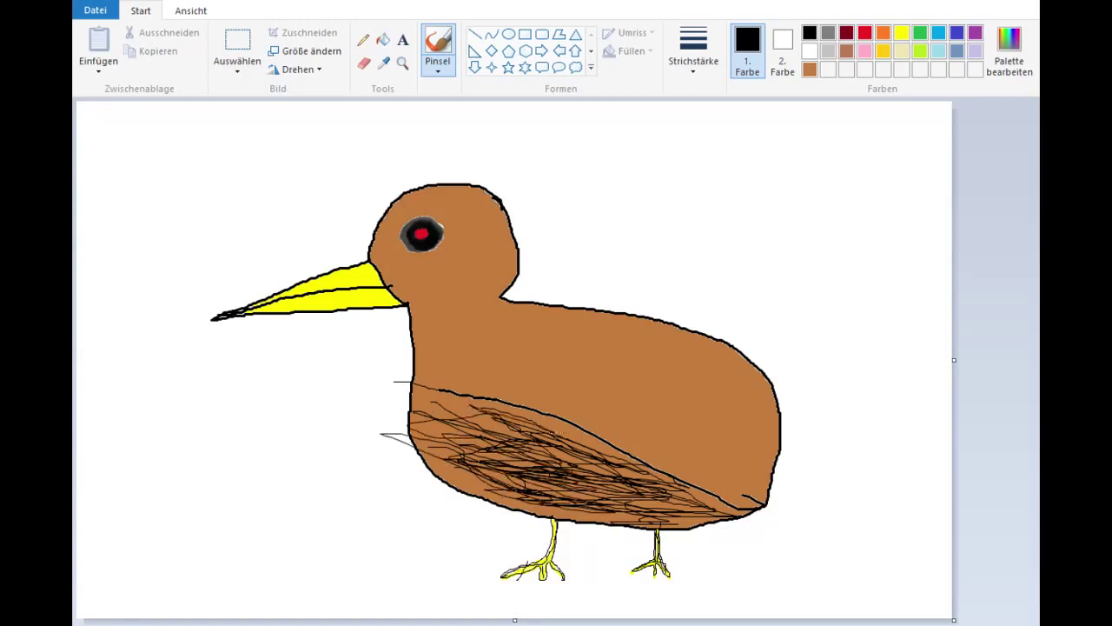
{"action": "left_click_drag", "start_coordinate": [436, 396], "coordinate": [582, 433]}
{"action": "mouse_move", "coordinate": [505, 421]}
{"action": "left_mouse_down"}
{"action": "mouse_move", "coordinate": [627, 454]}
{"action": "mouse_move", "coordinate": [540, 415]}
{"action": "left_mouse_up"}
{"action": "left_click_drag", "start_coordinate": [468, 408], "coordinate": [596, 449]}
- Cross-hatch the lower wing with thin black vertical strokes from the breast towards the tail
{"action": "mouse_move", "coordinate": [431, 402]}
{"action": "left_mouse_down"}
{"action": "mouse_move", "coordinate": [504, 424]}
{"action": "mouse_move", "coordinate": [429, 455]}
{"action": "left_mouse_up"}
{"action": "mouse_move", "coordinate": [452, 399]}
{"action": "left_mouse_down"}
{"action": "mouse_move", "coordinate": [445, 464]}
{"action": "mouse_move", "coordinate": [433, 457]}
{"action": "left_mouse_up"}
{"action": "left_click_drag", "start_coordinate": [438, 417], "coordinate": [441, 480]}
{"action": "left_click_drag", "start_coordinate": [440, 390], "coordinate": [441, 473]}
{"action": "mouse_move", "coordinate": [448, 429]}
{"action": "left_mouse_down"}
{"action": "mouse_move", "coordinate": [454, 474]}
{"action": "mouse_move", "coordinate": [469, 483]}
{"action": "left_mouse_up"}
{"action": "mouse_move", "coordinate": [469, 431]}
{"action": "left_mouse_down"}
{"action": "mouse_move", "coordinate": [471, 501]}
{"action": "mouse_move", "coordinate": [483, 495]}
{"action": "left_mouse_up"}
{"action": "left_click_drag", "start_coordinate": [472, 450], "coordinate": [476, 501]}
{"action": "left_click_drag", "start_coordinate": [518, 457], "coordinate": [504, 495]}
{"action": "left_click_drag", "start_coordinate": [527, 438], "coordinate": [536, 513]}
{"action": "left_click_drag", "start_coordinate": [584, 457], "coordinate": [557, 494]}
{"action": "left_click_drag", "start_coordinate": [617, 467], "coordinate": [609, 518]}
{"action": "left_click_drag", "start_coordinate": [686, 498], "coordinate": [654, 508]}
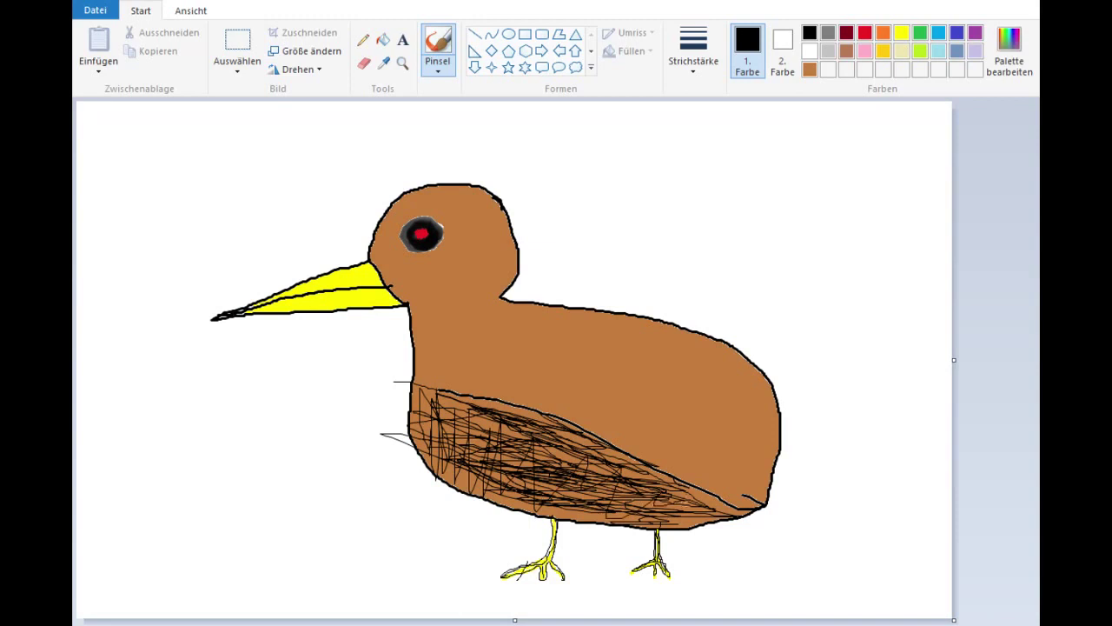
{"action": "key", "text": "ctrl+z"}
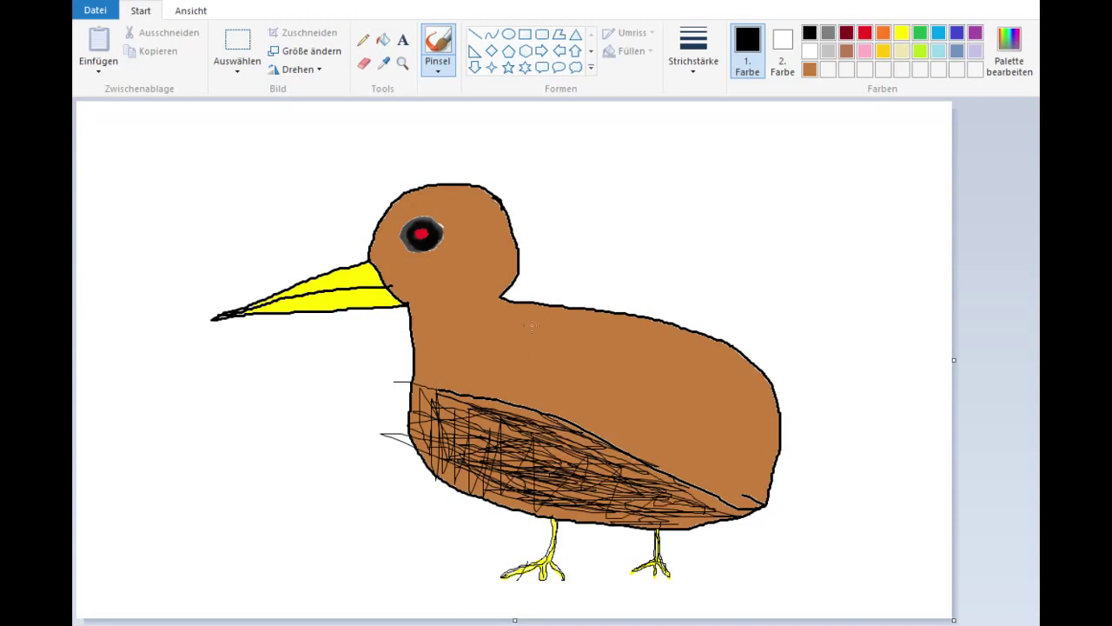
- Outline a second, narrow wing in black along the bird's back, from the neck towards the tail
{"action": "mouse_move", "coordinate": [516, 323]}
{"action": "left_mouse_down"}
{"action": "mouse_move", "coordinate": [691, 343]}
{"action": "mouse_move", "coordinate": [774, 379]}
{"action": "left_mouse_up"}
{"action": "mouse_move", "coordinate": [519, 323]}
{"action": "left_mouse_down"}
{"action": "mouse_move", "coordinate": [634, 349]}
{"action": "mouse_move", "coordinate": [800, 363]}
{"action": "left_mouse_up"}
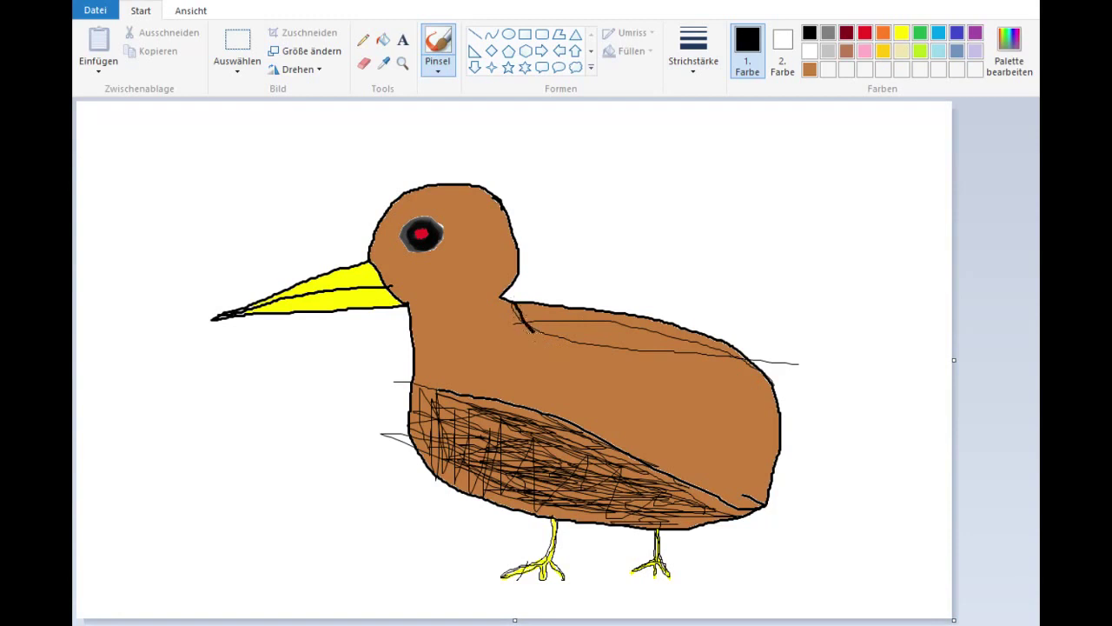
{"action": "left_click_drag", "start_coordinate": [533, 331], "coordinate": [638, 352]}
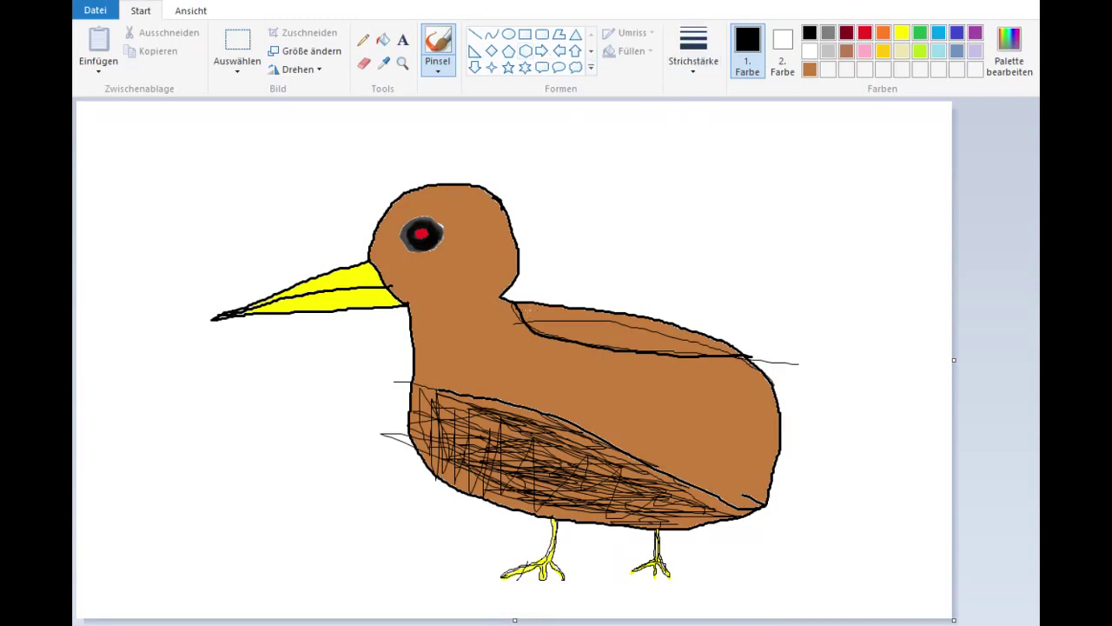
- Hatch the narrow wing on the back with black strokes and darken the middle of the lower wing
{"action": "mouse_move", "coordinate": [532, 311]}
{"action": "left_mouse_down"}
{"action": "mouse_move", "coordinate": [655, 339]}
{"action": "mouse_move", "coordinate": [557, 330]}
{"action": "mouse_move", "coordinate": [735, 342]}
{"action": "mouse_move", "coordinate": [644, 349]}
{"action": "mouse_move", "coordinate": [579, 310]}
{"action": "mouse_move", "coordinate": [732, 355]}
{"action": "mouse_move", "coordinate": [526, 314]}
{"action": "mouse_move", "coordinate": [599, 335]}
{"action": "mouse_move", "coordinate": [634, 326]}
{"action": "mouse_move", "coordinate": [722, 343]}
{"action": "mouse_move", "coordinate": [661, 334]}
{"action": "left_mouse_up"}
{"action": "mouse_move", "coordinate": [544, 439]}
{"action": "left_mouse_down"}
{"action": "mouse_move", "coordinate": [608, 473]}
{"action": "mouse_move", "coordinate": [487, 434]}
{"action": "mouse_move", "coordinate": [513, 457]}
{"action": "left_mouse_up"}
{"action": "left_click_drag", "start_coordinate": [591, 469], "coordinate": [686, 495]}
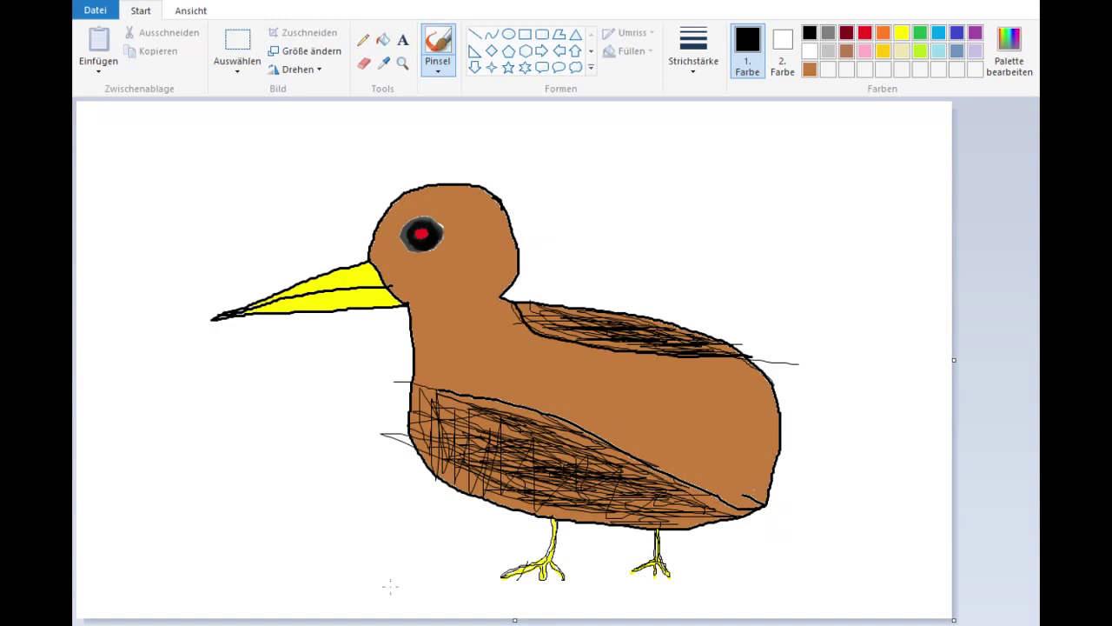
- Paint a thick dark grey textured brush border around the bird's beak, head and body
{"action": "left_click", "coordinate": [450, 68]}
{"action": "left_click_drag", "start_coordinate": [422, 324], "coordinate": [417, 332]}
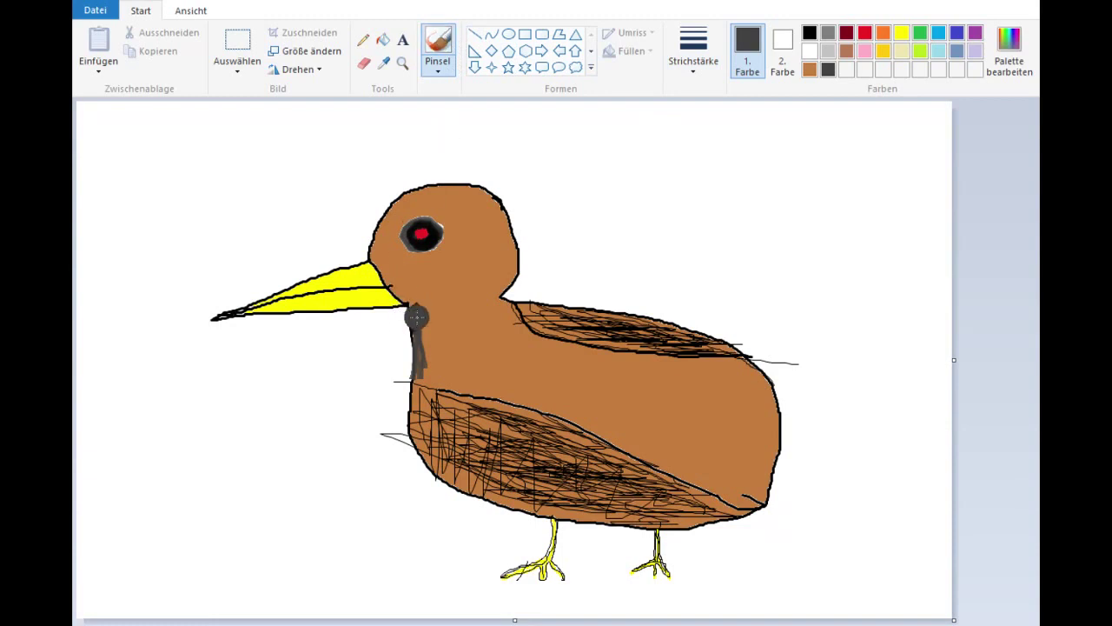
{"action": "mouse_move", "coordinate": [415, 310]}
{"action": "left_mouse_down"}
{"action": "mouse_move", "coordinate": [422, 393]}
{"action": "mouse_move", "coordinate": [403, 443]}
{"action": "mouse_move", "coordinate": [409, 322]}
{"action": "mouse_move", "coordinate": [407, 452]}
{"action": "mouse_move", "coordinate": [504, 501]}
{"action": "mouse_move", "coordinate": [639, 522]}
{"action": "mouse_move", "coordinate": [726, 519]}
{"action": "mouse_move", "coordinate": [775, 478]}
{"action": "mouse_move", "coordinate": [785, 407]}
{"action": "mouse_move", "coordinate": [737, 341]}
{"action": "mouse_move", "coordinate": [633, 301]}
{"action": "mouse_move", "coordinate": [511, 278]}
{"action": "mouse_move", "coordinate": [513, 225]}
{"action": "mouse_move", "coordinate": [525, 302]}
{"action": "mouse_move", "coordinate": [509, 224]}
{"action": "mouse_move", "coordinate": [445, 177]}
{"action": "mouse_move", "coordinate": [395, 195]}
{"action": "mouse_move", "coordinate": [365, 245]}
{"action": "mouse_move", "coordinate": [222, 314]}
{"action": "mouse_move", "coordinate": [389, 315]}
{"action": "mouse_move", "coordinate": [421, 327]}
{"action": "left_mouse_up"}
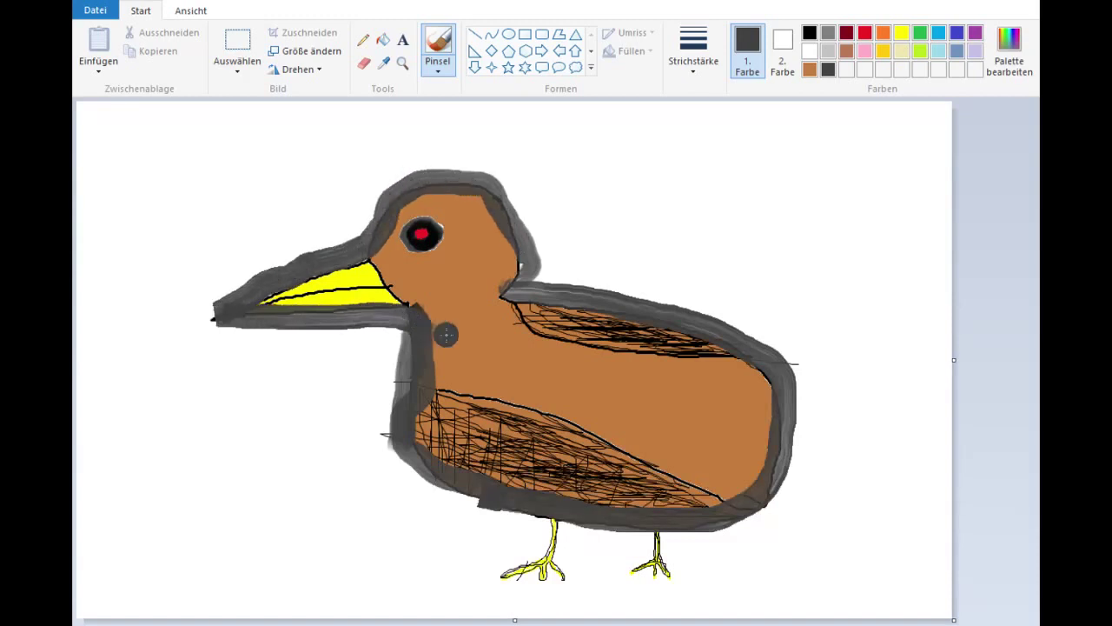
- Paint a thick bright green textured brush border around the outside of the bird's dark grey border
{"action": "left_click", "coordinate": [921, 52]}
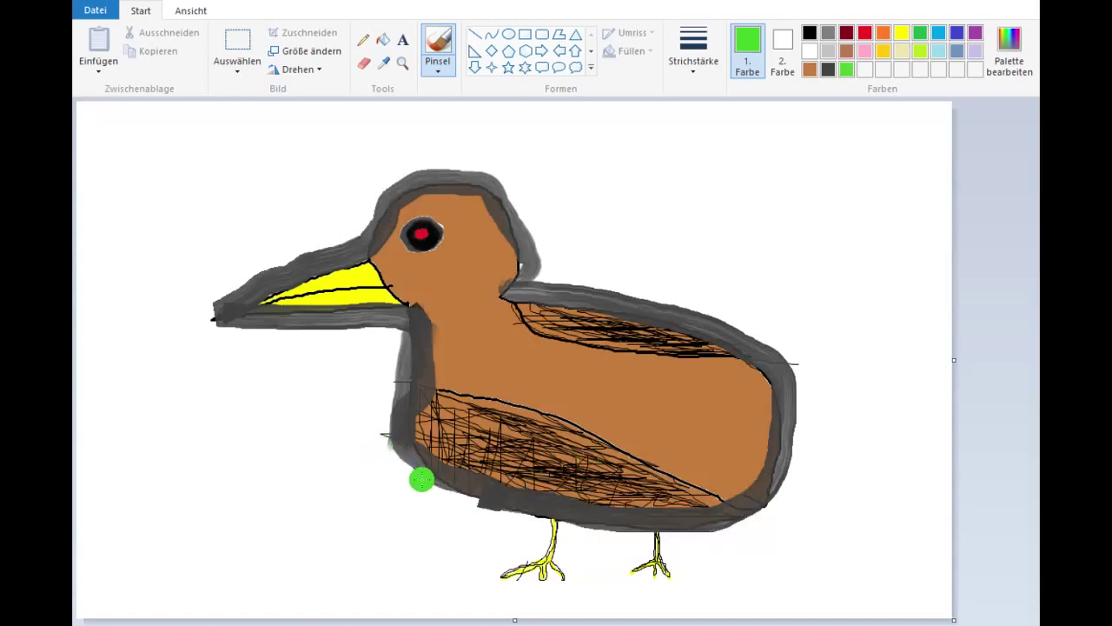
{"action": "mouse_move", "coordinate": [423, 477]}
{"action": "left_mouse_down"}
{"action": "mouse_move", "coordinate": [388, 450]}
{"action": "mouse_move", "coordinate": [393, 328]}
{"action": "mouse_move", "coordinate": [205, 321]}
{"action": "mouse_move", "coordinate": [245, 274]}
{"action": "mouse_move", "coordinate": [358, 223]}
{"action": "mouse_move", "coordinate": [377, 196]}
{"action": "mouse_move", "coordinate": [447, 159]}
{"action": "mouse_move", "coordinate": [528, 193]}
{"action": "mouse_move", "coordinate": [537, 252]}
{"action": "mouse_move", "coordinate": [563, 275]}
{"action": "mouse_move", "coordinate": [717, 308]}
{"action": "mouse_move", "coordinate": [695, 303]}
{"action": "mouse_move", "coordinate": [788, 365]}
{"action": "mouse_move", "coordinate": [791, 477]}
{"action": "mouse_move", "coordinate": [765, 515]}
{"action": "mouse_move", "coordinate": [718, 532]}
{"action": "mouse_move", "coordinate": [548, 527]}
{"action": "mouse_move", "coordinate": [456, 503]}
{"action": "mouse_move", "coordinate": [365, 451]}
{"action": "mouse_move", "coordinate": [363, 433]}
{"action": "left_mouse_up"}
{"action": "mouse_move", "coordinate": [565, 532]}
{"action": "left_mouse_down"}
{"action": "mouse_move", "coordinate": [500, 571]}
{"action": "mouse_move", "coordinate": [554, 582]}
{"action": "mouse_move", "coordinate": [573, 561]}
{"action": "mouse_move", "coordinate": [561, 537]}
{"action": "mouse_move", "coordinate": [594, 537]}
{"action": "mouse_move", "coordinate": [637, 546]}
{"action": "mouse_move", "coordinate": [643, 570]}
{"action": "mouse_move", "coordinate": [671, 577]}
{"action": "mouse_move", "coordinate": [663, 541]}
{"action": "mouse_move", "coordinate": [572, 541]}
{"action": "mouse_move", "coordinate": [565, 567]}
{"action": "left_mouse_up"}
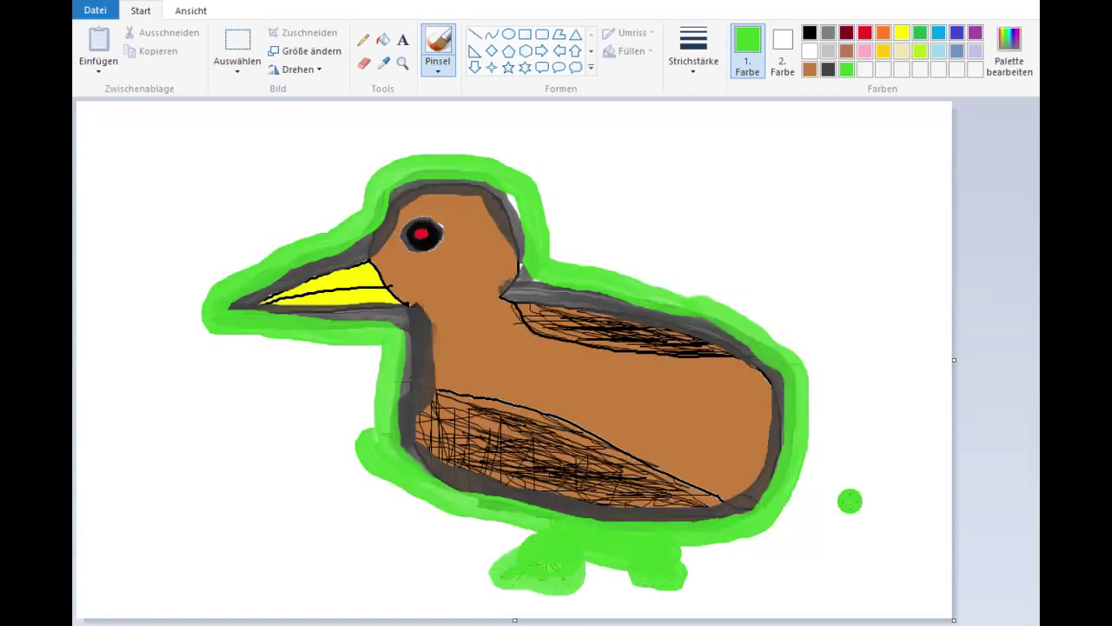
- Undo the green brushwork covering the legs and outline both feet with thick green strokes instead
{"action": "left_click", "coordinate": [129, 1]}
{"action": "mouse_move", "coordinate": [539, 527]}
{"action": "left_mouse_down"}
{"action": "mouse_move", "coordinate": [490, 579]}
{"action": "mouse_move", "coordinate": [568, 578]}
{"action": "mouse_move", "coordinate": [567, 532]}
{"action": "left_mouse_up"}
{"action": "mouse_move", "coordinate": [658, 547]}
{"action": "left_mouse_down"}
{"action": "mouse_move", "coordinate": [624, 572]}
{"action": "mouse_move", "coordinate": [637, 588]}
{"action": "mouse_move", "coordinate": [679, 582]}
{"action": "mouse_move", "coordinate": [683, 557]}
{"action": "mouse_move", "coordinate": [650, 548]}
{"action": "left_mouse_up"}
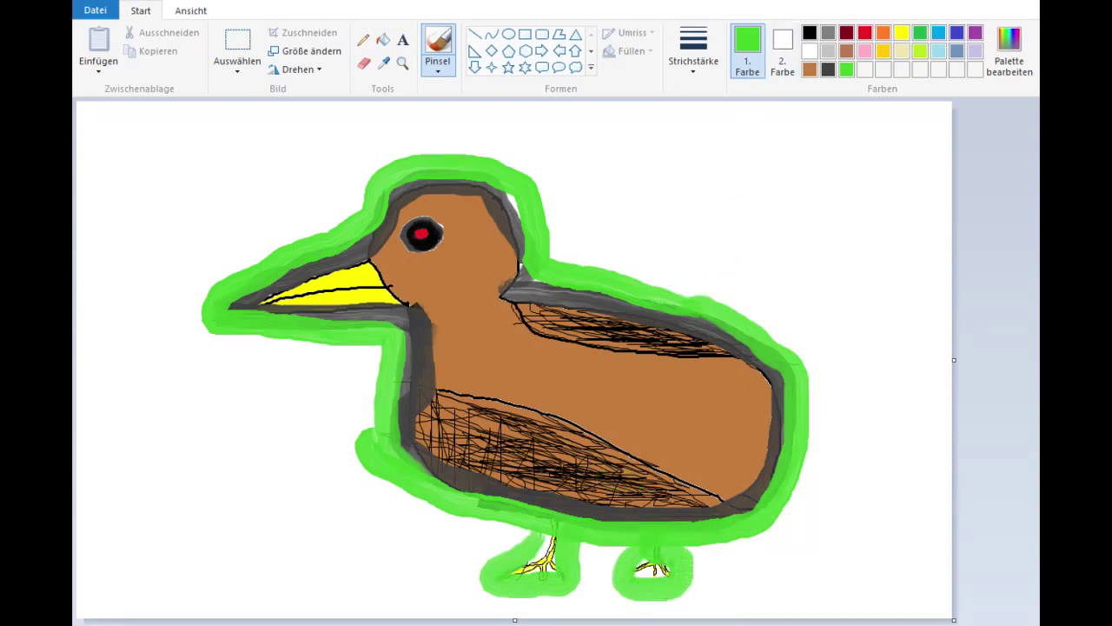
- Draw straight green rays radiating outward from the bird's back, its tail and the underside behind the rear foot
{"action": "left_click", "coordinate": [438, 68]}
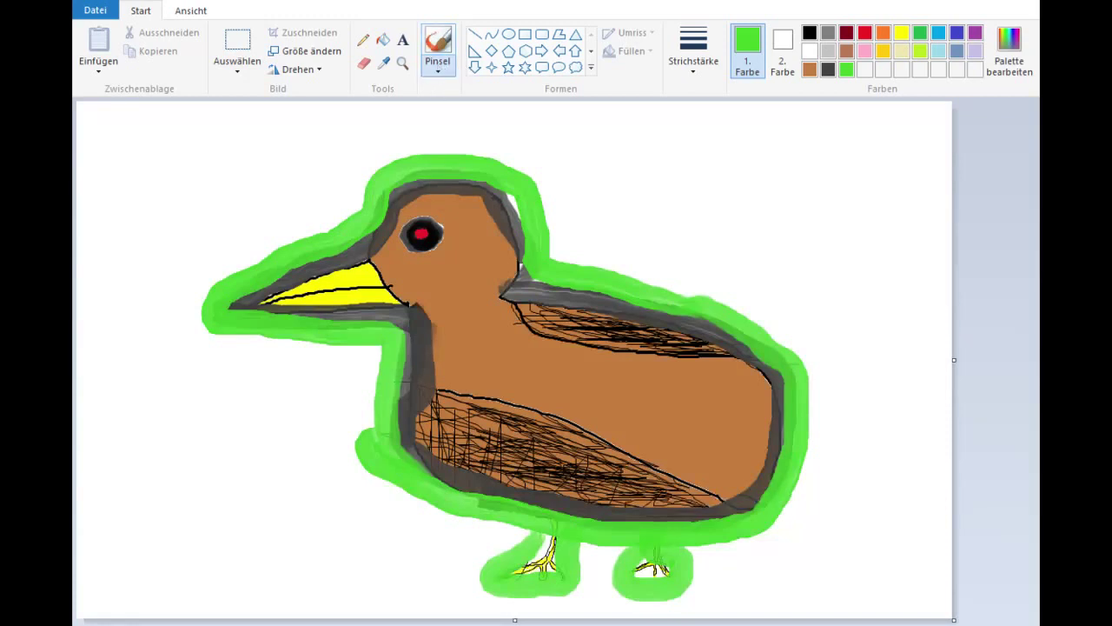
{"action": "left_click", "coordinate": [475, 37]}
{"action": "left_click_drag", "start_coordinate": [661, 124], "coordinate": [577, 224]}
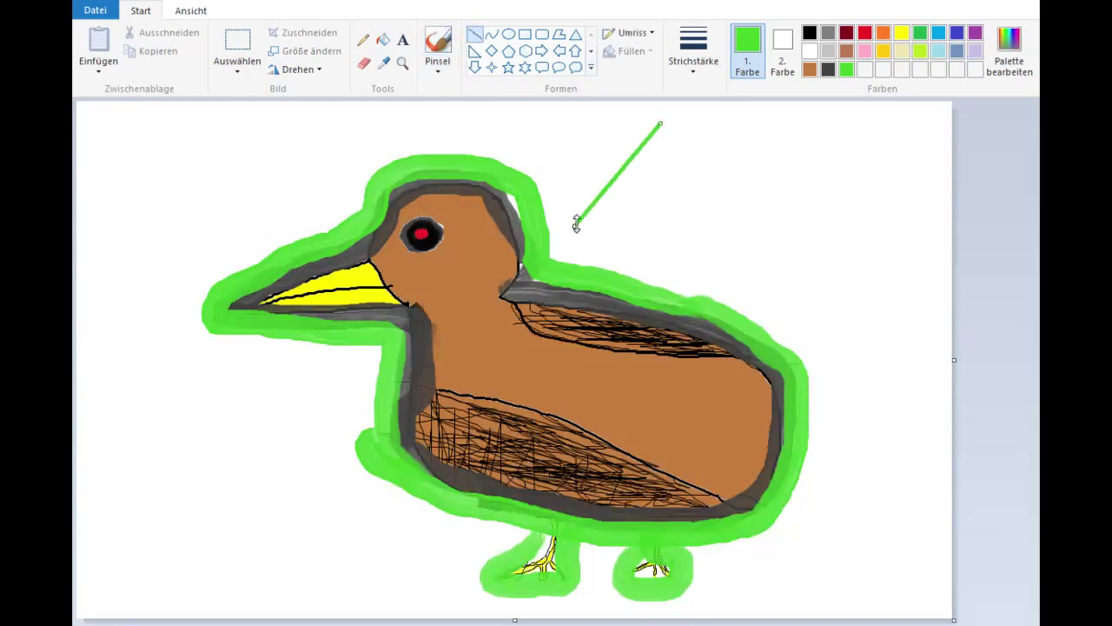
{"action": "mouse_move", "coordinate": [701, 154]}
{"action": "left_mouse_down"}
{"action": "mouse_move", "coordinate": [622, 245]}
{"action": "mouse_move", "coordinate": [772, 241]}
{"action": "left_mouse_up"}
{"action": "left_click_drag", "start_coordinate": [884, 299], "coordinate": [795, 322]}
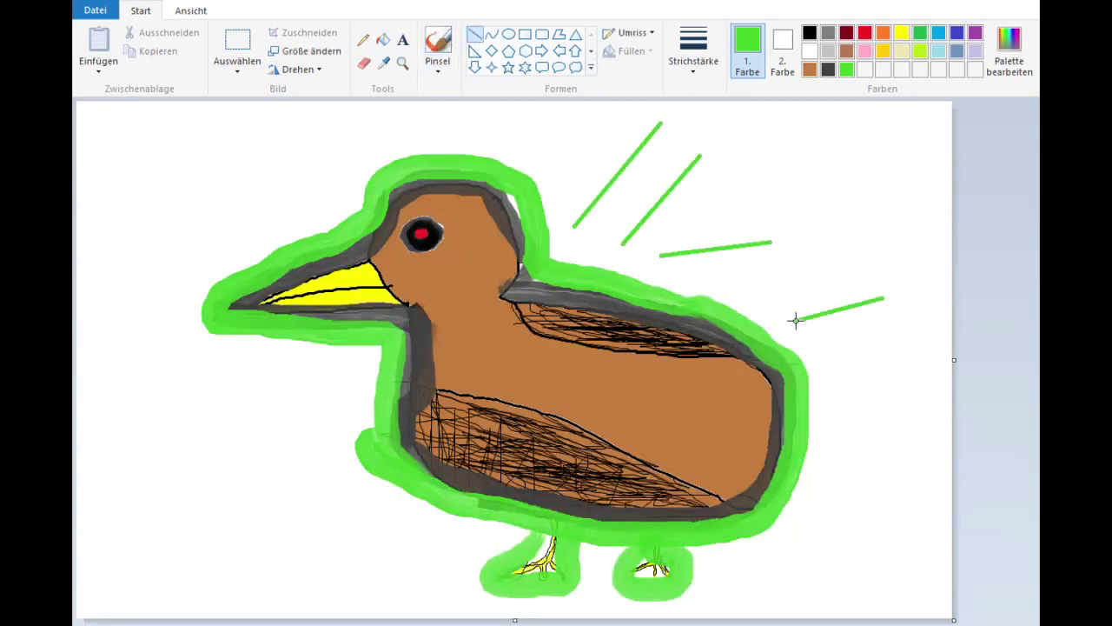
{"action": "left_click_drag", "start_coordinate": [873, 367], "coordinate": [793, 369]}
{"action": "left_click_drag", "start_coordinate": [906, 446], "coordinate": [813, 448]}
{"action": "left_click_drag", "start_coordinate": [885, 558], "coordinate": [815, 486]}
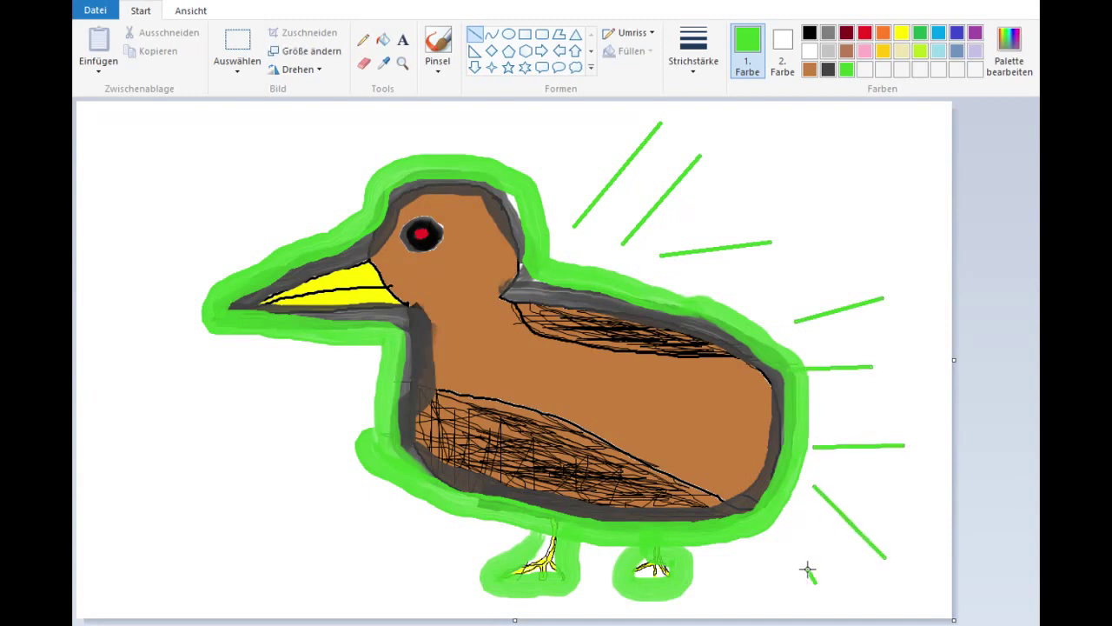
{"action": "left_click_drag", "start_coordinate": [815, 582], "coordinate": [751, 512]}
{"action": "left_click_drag", "start_coordinate": [759, 598], "coordinate": [705, 550]}
- Draw straight green rays radiating outward from the bird's lower breast, its throat and the area under the beak
{"action": "left_click_drag", "start_coordinate": [383, 582], "coordinate": [456, 525]}
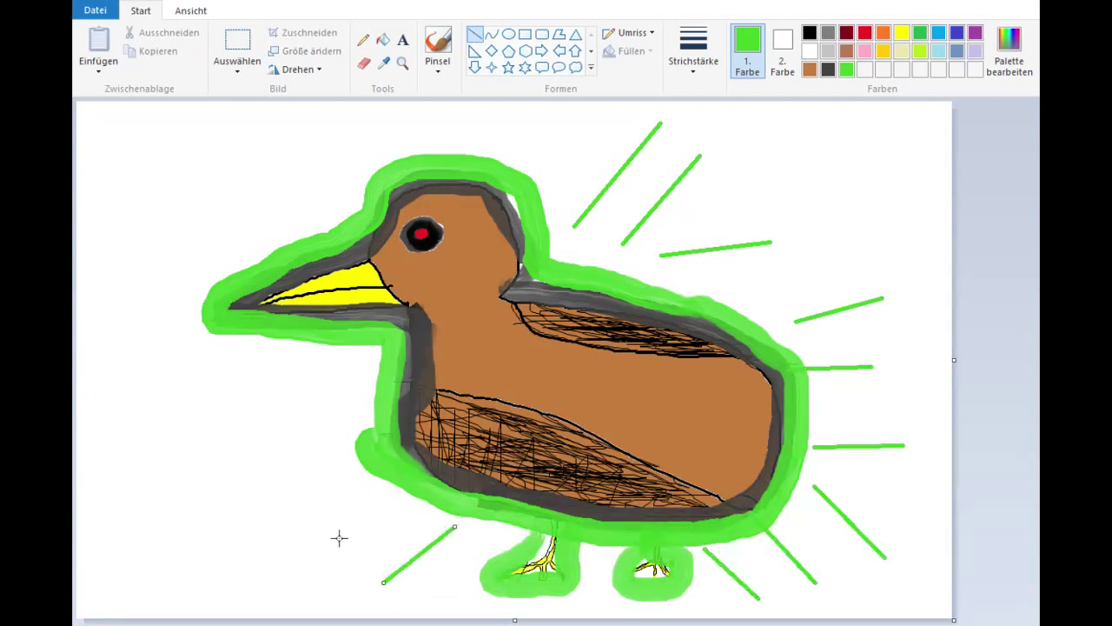
{"action": "left_click_drag", "start_coordinate": [337, 538], "coordinate": [432, 504]}
{"action": "left_click_drag", "start_coordinate": [276, 493], "coordinate": [369, 472]}
{"action": "left_click_drag", "start_coordinate": [272, 451], "coordinate": [376, 404]}
{"action": "left_click_drag", "start_coordinate": [239, 410], "coordinate": [382, 357]}
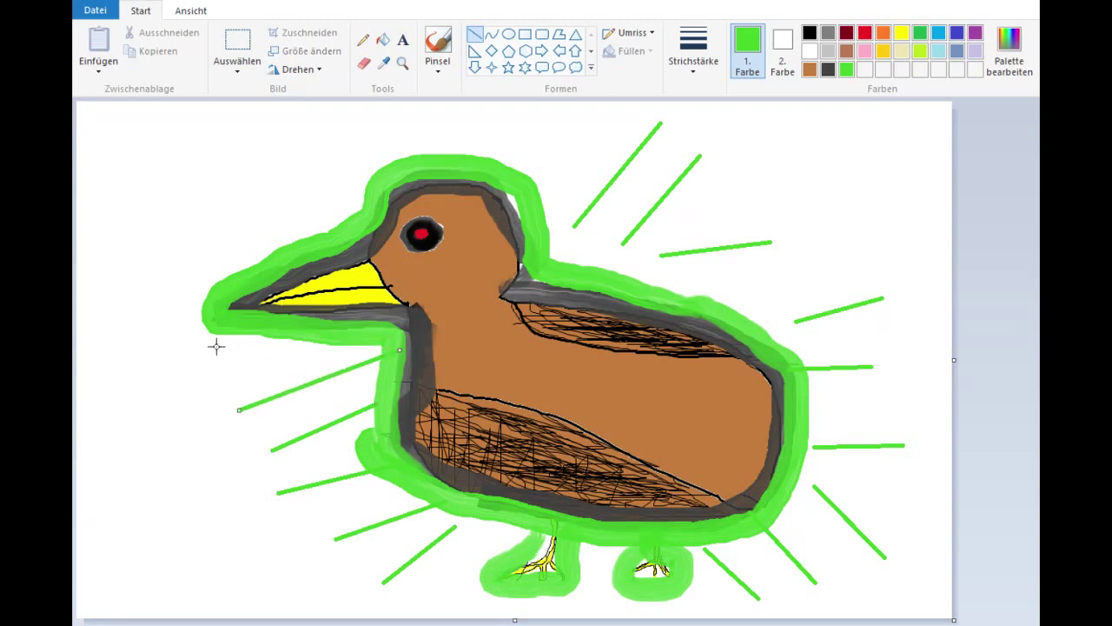
{"action": "left_click_drag", "start_coordinate": [209, 345], "coordinate": [373, 351]}
- Draw straight green rays outward from the beak tip, upper beak and forehead, undoing the one that crosses the head
{"action": "left_click_drag", "start_coordinate": [110, 329], "coordinate": [203, 306]}
{"action": "left_click_drag", "start_coordinate": [179, 222], "coordinate": [289, 271]}
{"action": "left_click_drag", "start_coordinate": [260, 183], "coordinate": [323, 233]}
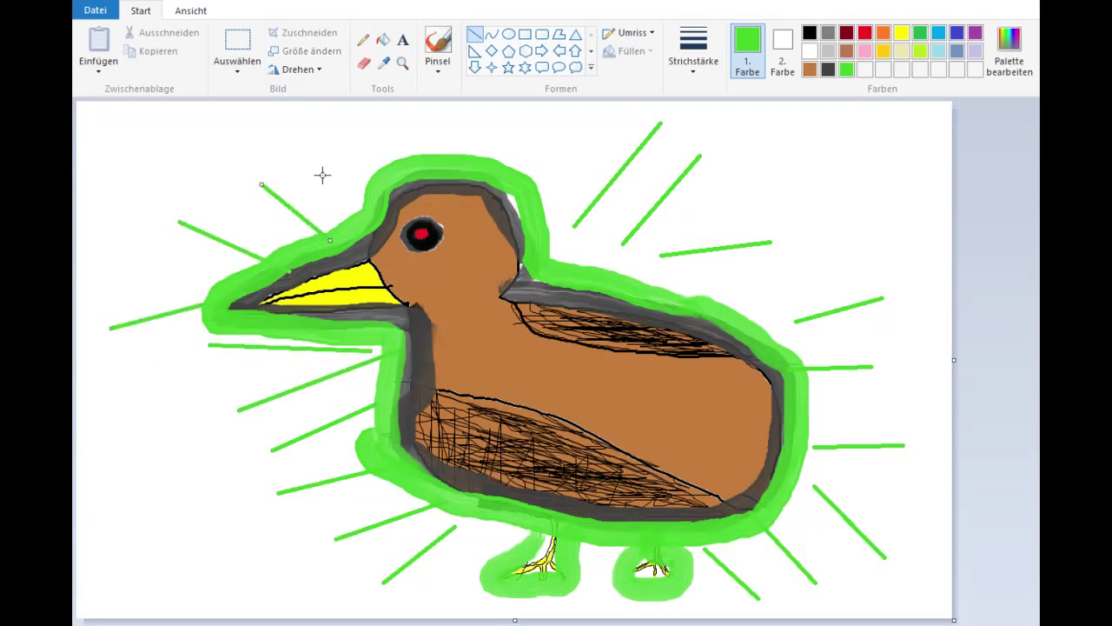
{"action": "left_click_drag", "start_coordinate": [319, 146], "coordinate": [363, 209]}
{"action": "left_click_drag", "start_coordinate": [366, 121], "coordinate": [424, 207]}
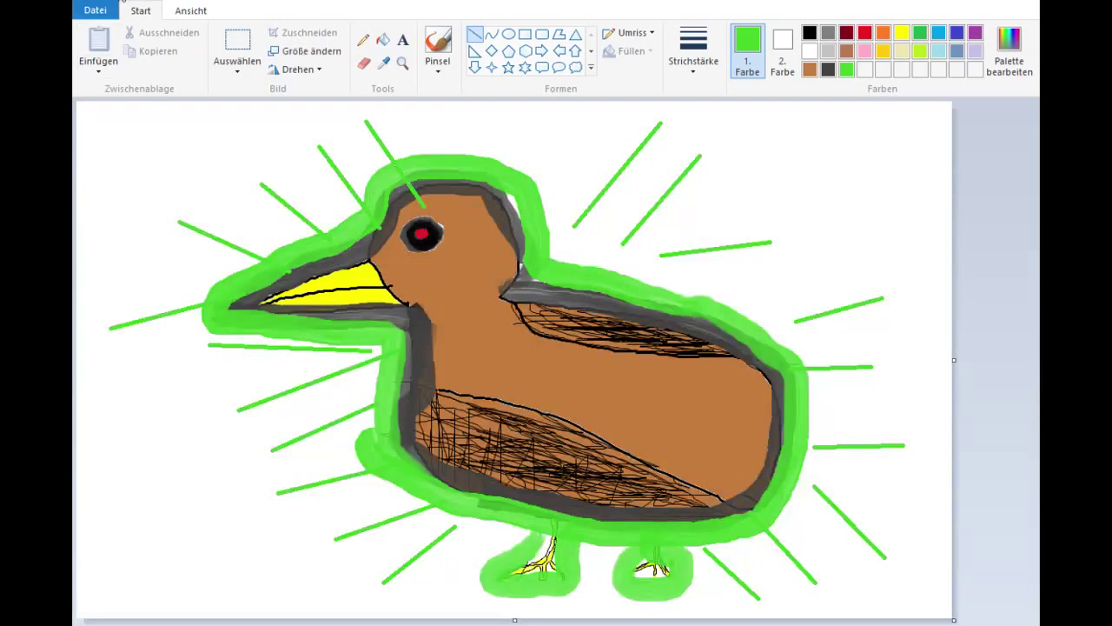
{"action": "left_click", "coordinate": [122, 3]}
- Draw straight green rays above the bird's head and behind its neck, filling the gap up to the rays on the back
{"action": "left_click_drag", "start_coordinate": [356, 112], "coordinate": [405, 148]}
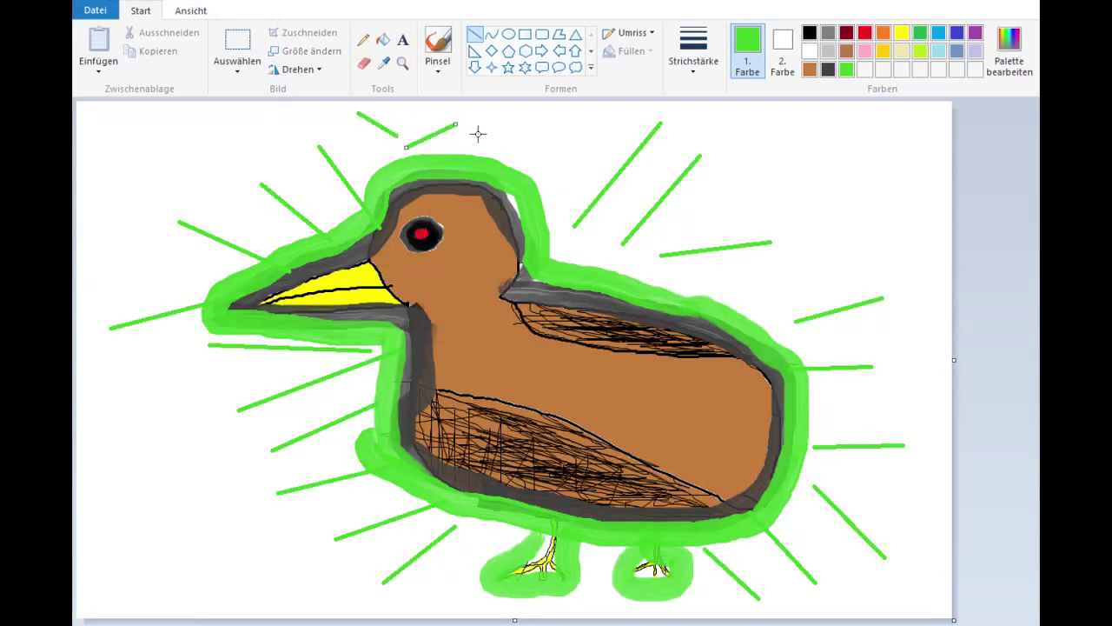
{"action": "left_click_drag", "start_coordinate": [516, 120], "coordinate": [474, 148]}
{"action": "left_click_drag", "start_coordinate": [583, 120], "coordinate": [534, 179]}
{"action": "left_click_drag", "start_coordinate": [597, 142], "coordinate": [564, 208]}
{"action": "left_click_drag", "start_coordinate": [600, 240], "coordinate": [551, 259]}
{"action": "left_click_drag", "start_coordinate": [710, 159], "coordinate": [605, 242]}
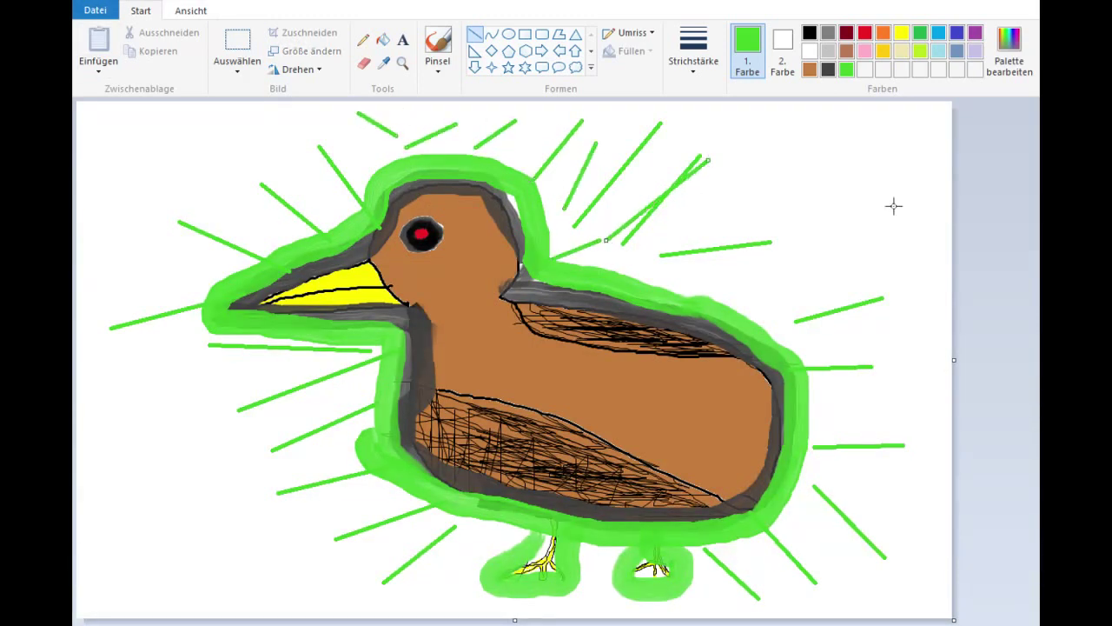
- Add several more straight green lines and short dashes in the empty sky above the bird's tail
{"action": "left_click_drag", "start_coordinate": [918, 156], "coordinate": [780, 203]}
{"action": "left_click_drag", "start_coordinate": [850, 157], "coordinate": [730, 172]}
{"action": "left_click", "coordinate": [860, 186]}
{"action": "left_click_drag", "start_coordinate": [952, 210], "coordinate": [801, 210]}
{"action": "left_click_drag", "start_coordinate": [782, 226], "coordinate": [773, 233]}
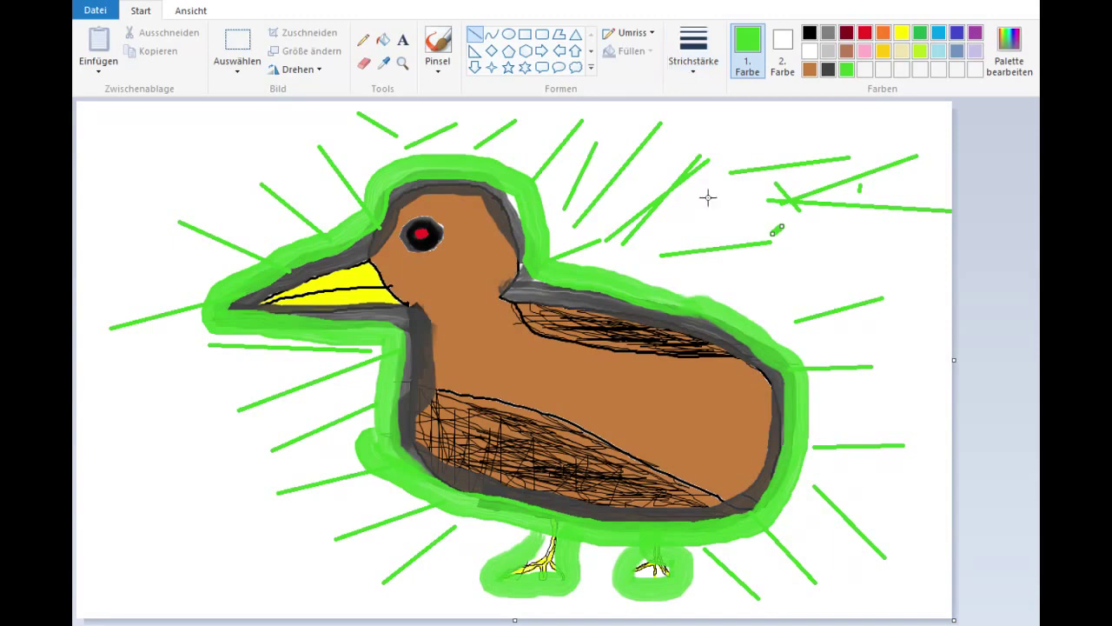
- Spray a solid round yellow sun with the airbrush in the sky corner in front of the bird's head
{"action": "left_click", "coordinate": [438, 49]}
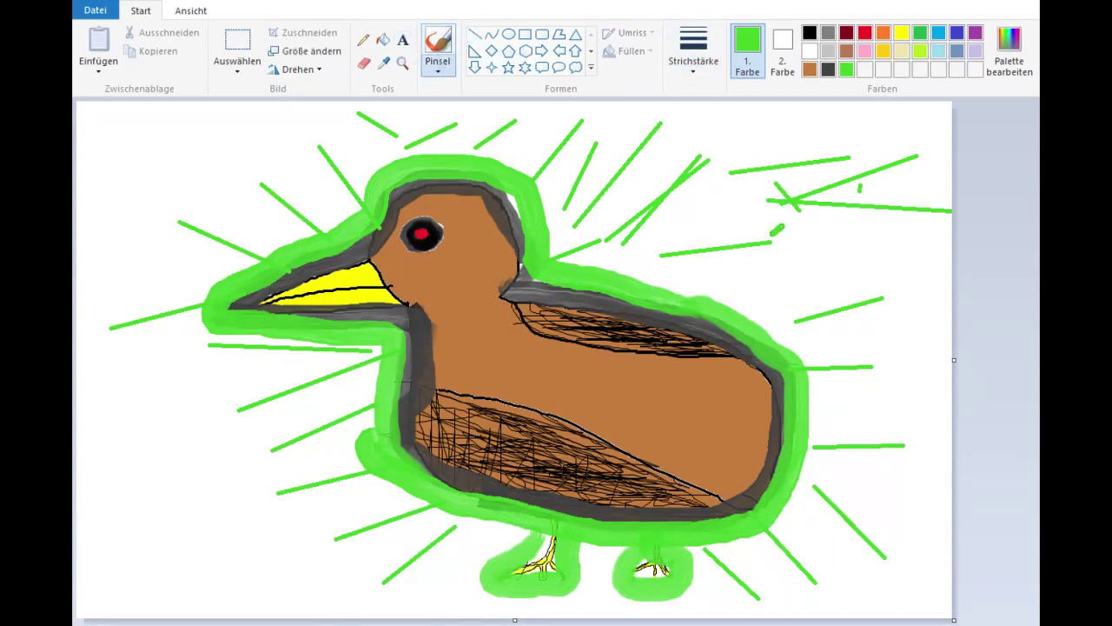
{"action": "left_click", "coordinate": [900, 34]}
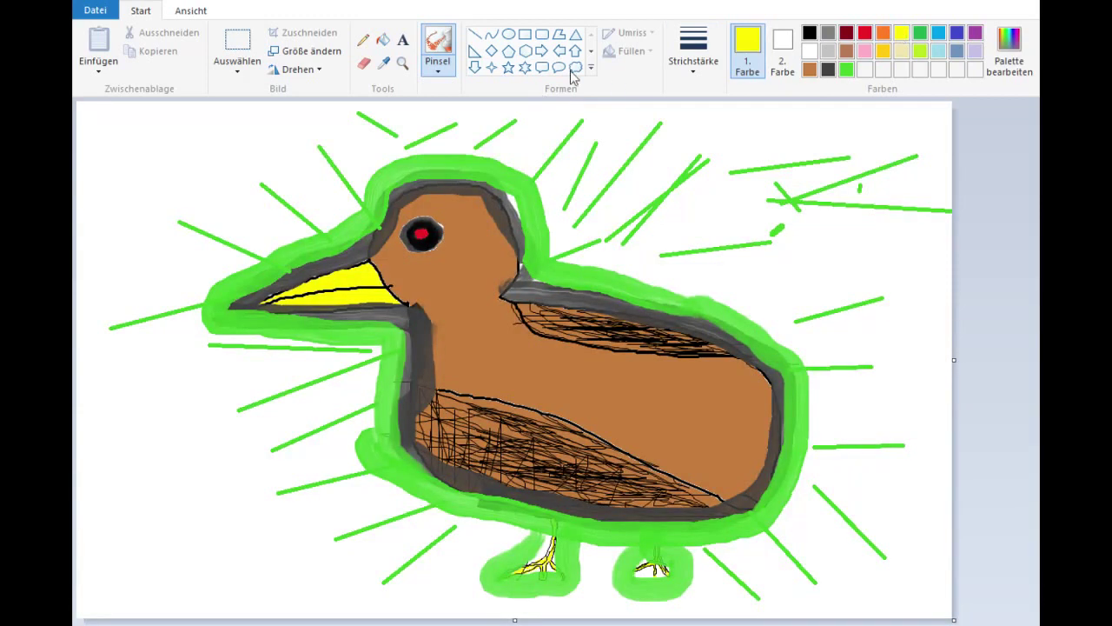
{"action": "scroll", "coordinate": [167, 168], "scroll_direction": "up", "scroll_amount": 1, "text": "ctrl"}
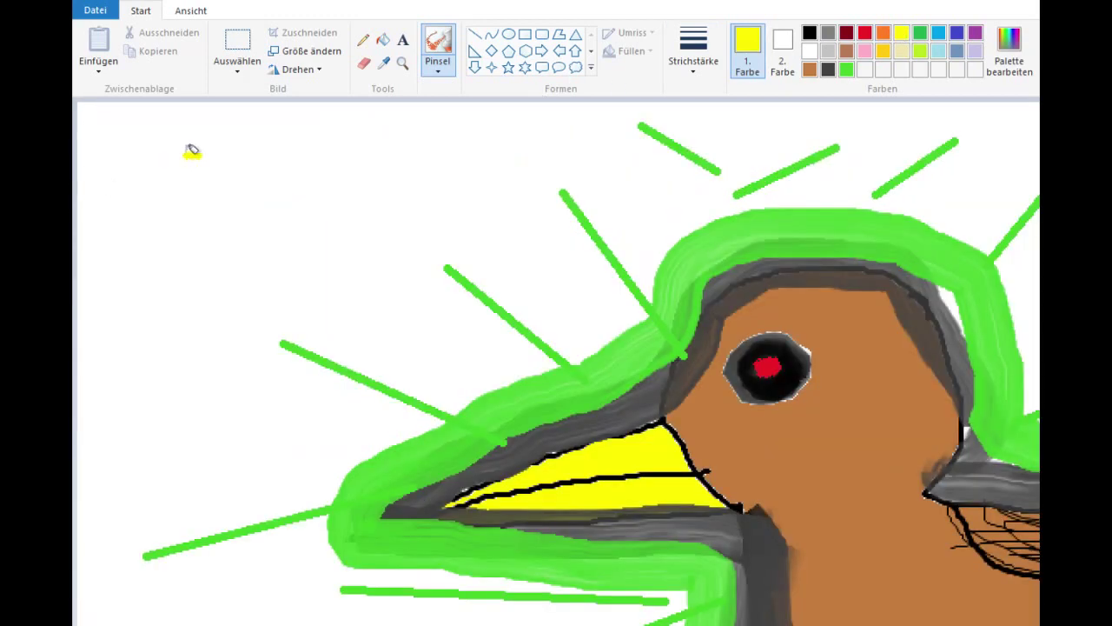
{"action": "mouse_move", "coordinate": [186, 169]}
{"action": "left_mouse_down"}
{"action": "mouse_move", "coordinate": [214, 168]}
{"action": "mouse_move", "coordinate": [177, 151]}
{"action": "mouse_move", "coordinate": [211, 146]}
{"action": "left_mouse_up"}
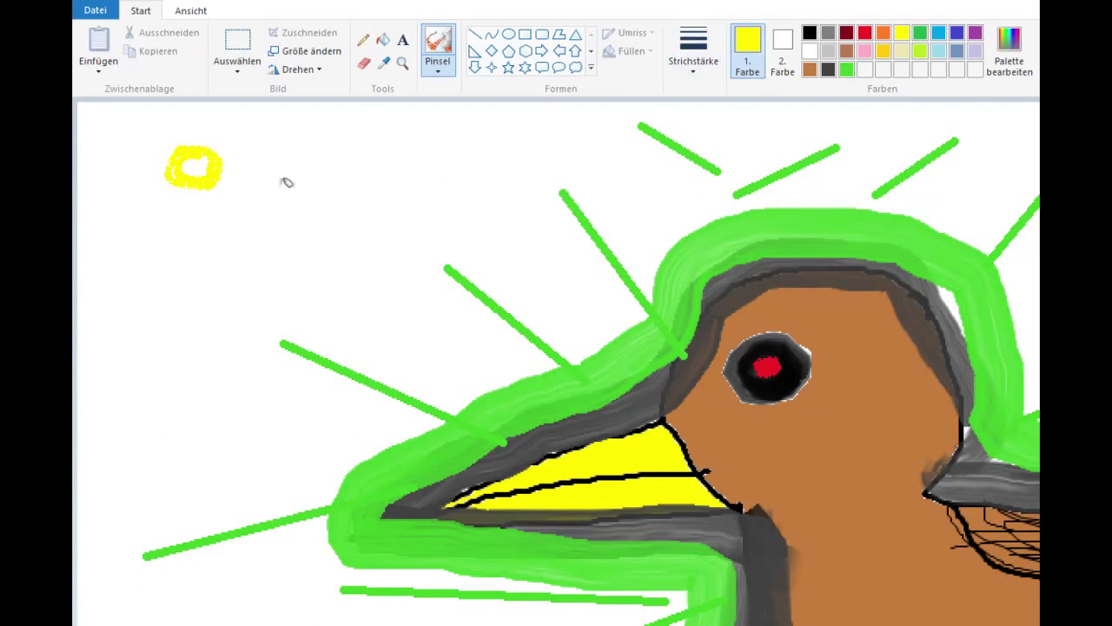
{"action": "mouse_move", "coordinate": [193, 161]}
{"action": "left_mouse_down"}
{"action": "mouse_move", "coordinate": [223, 163]}
{"action": "mouse_move", "coordinate": [172, 140]}
{"action": "mouse_move", "coordinate": [225, 148]}
{"action": "mouse_move", "coordinate": [161, 164]}
{"action": "mouse_move", "coordinate": [235, 152]}
{"action": "mouse_move", "coordinate": [158, 185]}
{"action": "mouse_move", "coordinate": [215, 134]}
{"action": "mouse_move", "coordinate": [146, 192]}
{"action": "mouse_move", "coordinate": [244, 155]}
{"action": "mouse_move", "coordinate": [170, 155]}
{"action": "mouse_move", "coordinate": [236, 211]}
{"action": "left_mouse_up"}
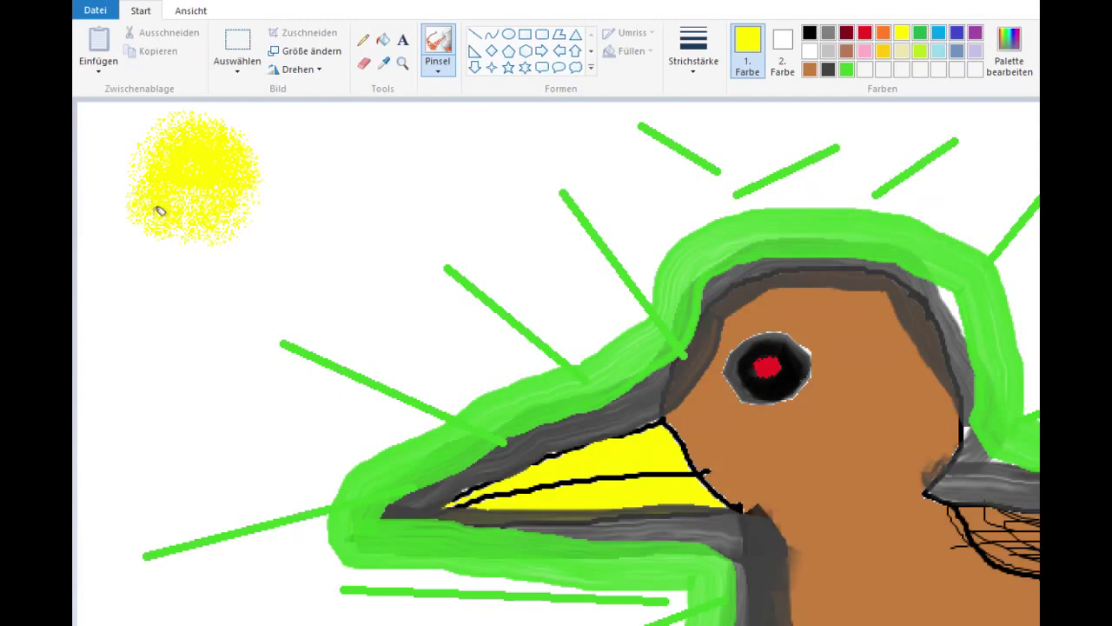
{"action": "mouse_move", "coordinate": [160, 211]}
{"action": "left_mouse_down"}
{"action": "mouse_move", "coordinate": [179, 149]}
{"action": "mouse_move", "coordinate": [251, 188]}
{"action": "mouse_move", "coordinate": [228, 124]}
{"action": "mouse_move", "coordinate": [194, 124]}
{"action": "mouse_move", "coordinate": [147, 185]}
{"action": "left_mouse_up"}
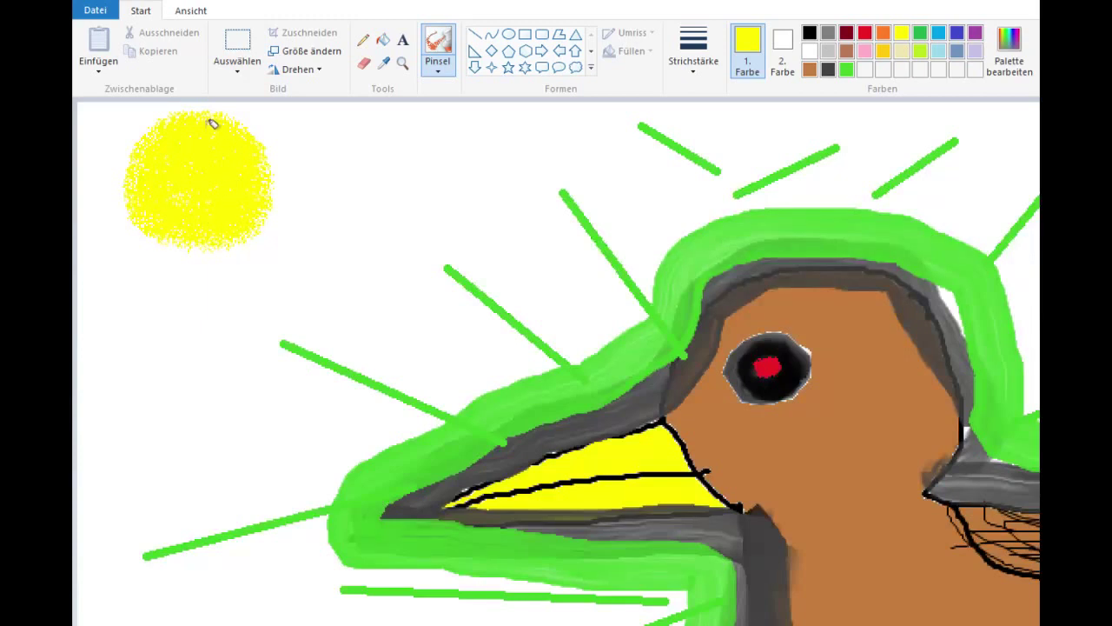
{"action": "left_click_drag", "start_coordinate": [145, 208], "coordinate": [243, 218]}
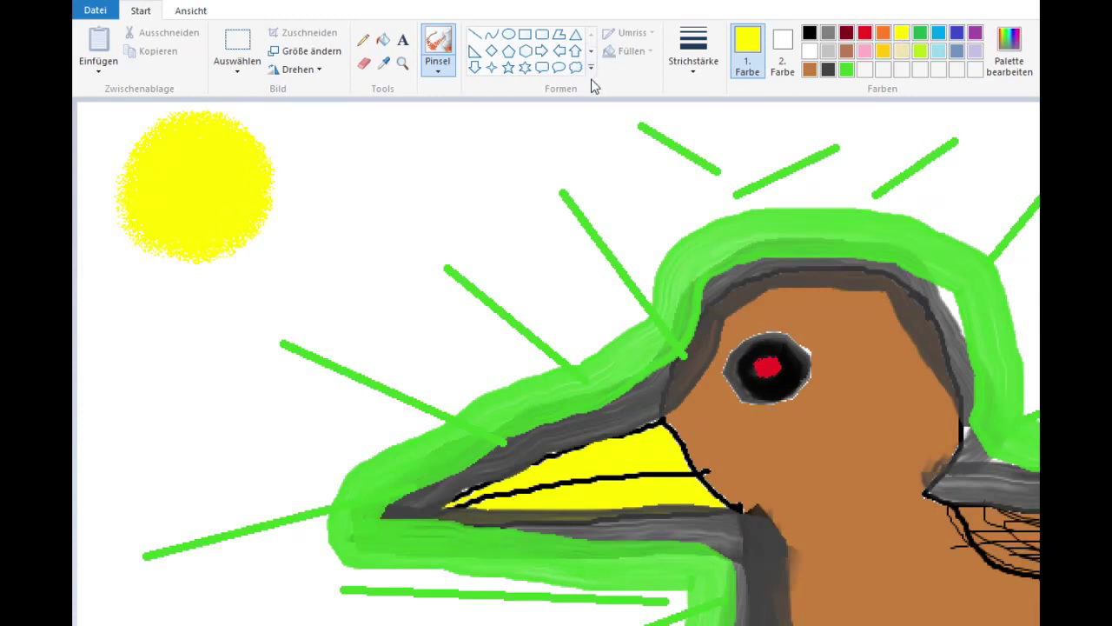
- Spray jagged yellow rays all the way around the sun
{"action": "left_click_drag", "start_coordinate": [298, 124], "coordinate": [420, 155]}
{"action": "left_click_drag", "start_coordinate": [320, 146], "coordinate": [387, 171]}
{"action": "mouse_move", "coordinate": [306, 171]}
{"action": "left_mouse_down"}
{"action": "mouse_move", "coordinate": [358, 213]}
{"action": "mouse_move", "coordinate": [272, 288]}
{"action": "left_mouse_up"}
{"action": "mouse_move", "coordinate": [263, 264]}
{"action": "left_mouse_down"}
{"action": "mouse_move", "coordinate": [235, 307]}
{"action": "mouse_move", "coordinate": [182, 319]}
{"action": "mouse_move", "coordinate": [152, 305]}
{"action": "left_mouse_up"}
{"action": "mouse_move", "coordinate": [148, 284]}
{"action": "left_mouse_down"}
{"action": "mouse_move", "coordinate": [113, 293]}
{"action": "mouse_move", "coordinate": [80, 264]}
{"action": "left_mouse_up"}
{"action": "mouse_move", "coordinate": [89, 236]}
{"action": "left_mouse_down"}
{"action": "mouse_move", "coordinate": [104, 251]}
{"action": "mouse_move", "coordinate": [82, 207]}
{"action": "mouse_move", "coordinate": [109, 138]}
{"action": "mouse_move", "coordinate": [157, 104]}
{"action": "left_mouse_up"}
{"action": "mouse_move", "coordinate": [256, 101]}
{"action": "left_mouse_down"}
{"action": "mouse_move", "coordinate": [318, 113]}
{"action": "mouse_move", "coordinate": [290, 255]}
{"action": "mouse_move", "coordinate": [191, 268]}
{"action": "mouse_move", "coordinate": [130, 308]}
{"action": "mouse_move", "coordinate": [333, 240]}
{"action": "mouse_move", "coordinate": [300, 209]}
{"action": "mouse_move", "coordinate": [440, 162]}
{"action": "mouse_move", "coordinate": [151, 304]}
{"action": "mouse_move", "coordinate": [102, 318]}
{"action": "mouse_move", "coordinate": [96, 283]}
{"action": "left_mouse_up"}
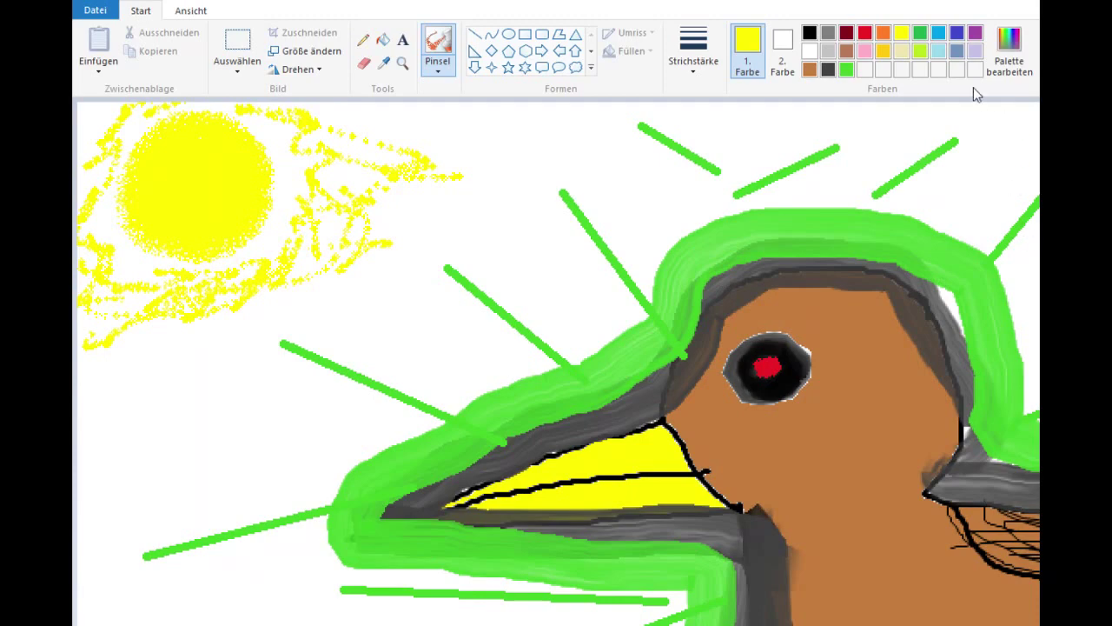
{"action": "left_click", "coordinate": [865, 33]}
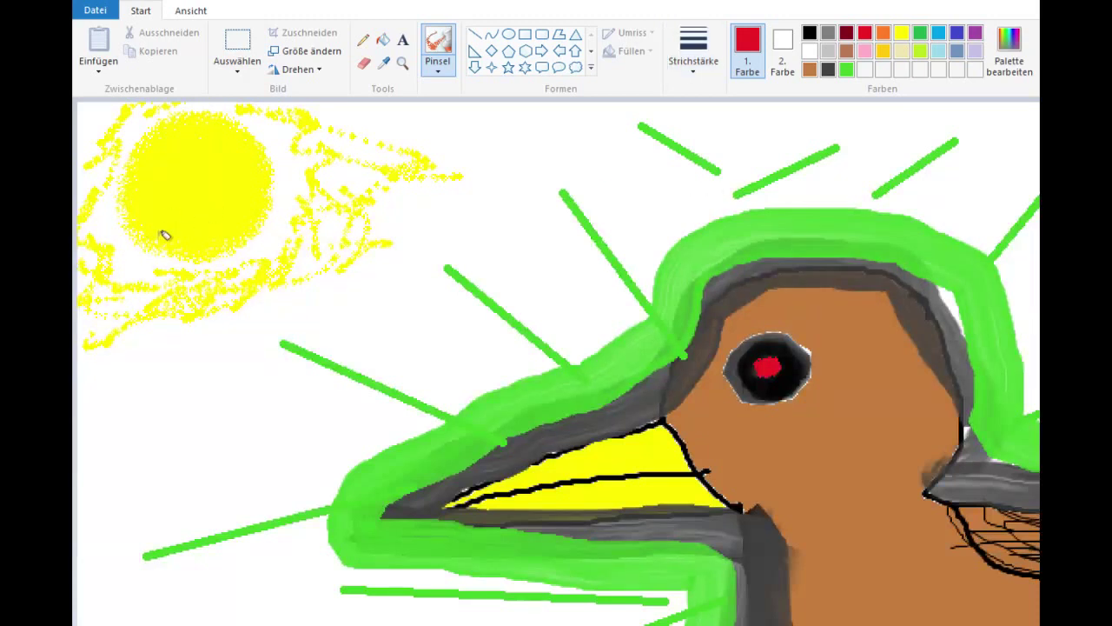
{"action": "left_click_drag", "start_coordinate": [162, 237], "coordinate": [134, 204]}
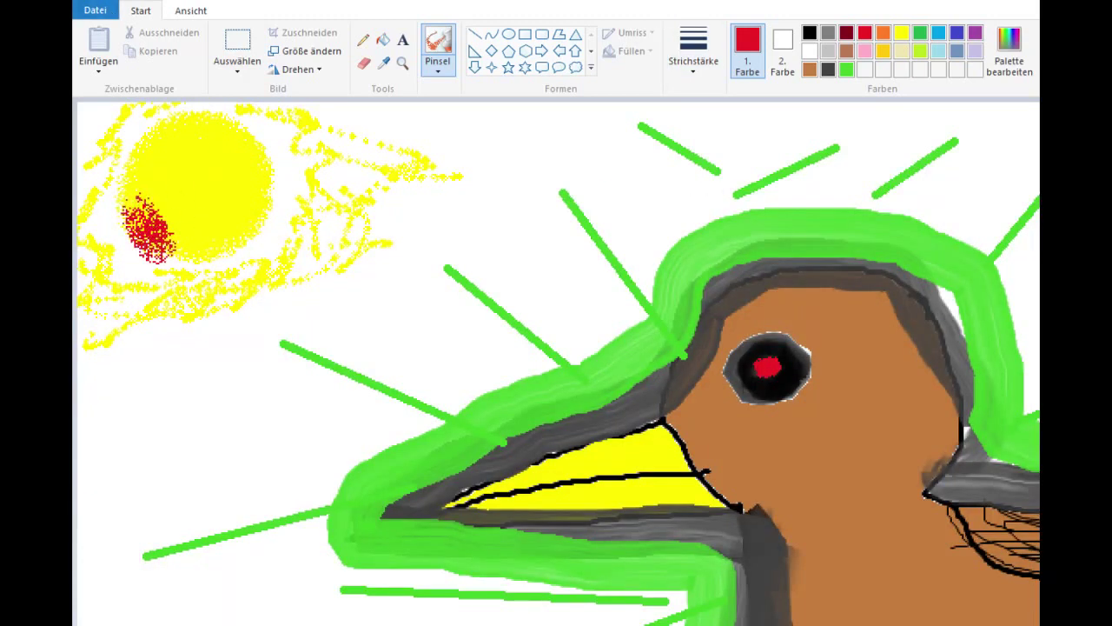
{"action": "key", "text": "ctrl+z"}
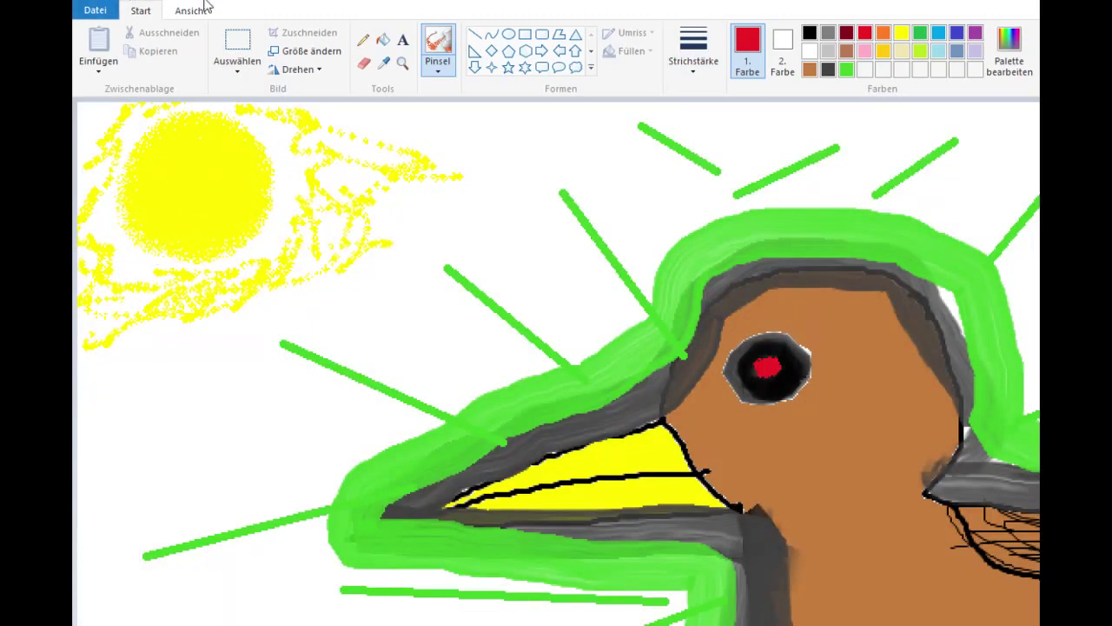
- Speckle the sun's disc by spraying gold over it, followed by red and another layer of gold
{"action": "left_click", "coordinate": [883, 50]}
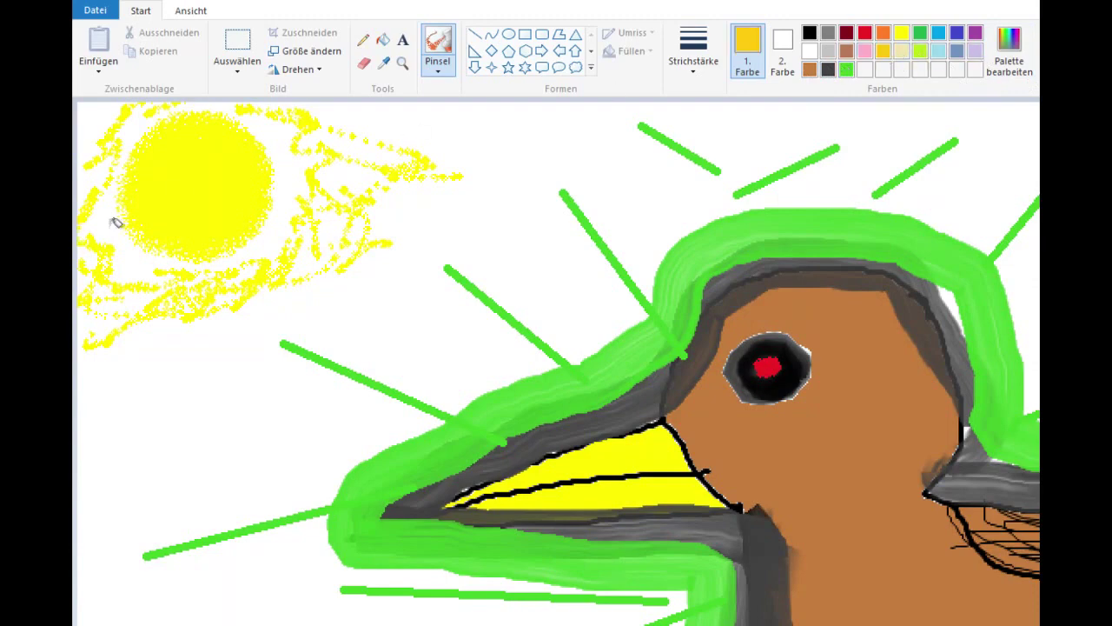
{"action": "mouse_move", "coordinate": [115, 222]}
{"action": "left_mouse_down"}
{"action": "mouse_move", "coordinate": [154, 218]}
{"action": "mouse_move", "coordinate": [156, 173]}
{"action": "mouse_move", "coordinate": [214, 142]}
{"action": "mouse_move", "coordinate": [211, 217]}
{"action": "mouse_move", "coordinate": [191, 235]}
{"action": "mouse_move", "coordinate": [258, 172]}
{"action": "mouse_move", "coordinate": [211, 127]}
{"action": "mouse_move", "coordinate": [159, 160]}
{"action": "left_mouse_up"}
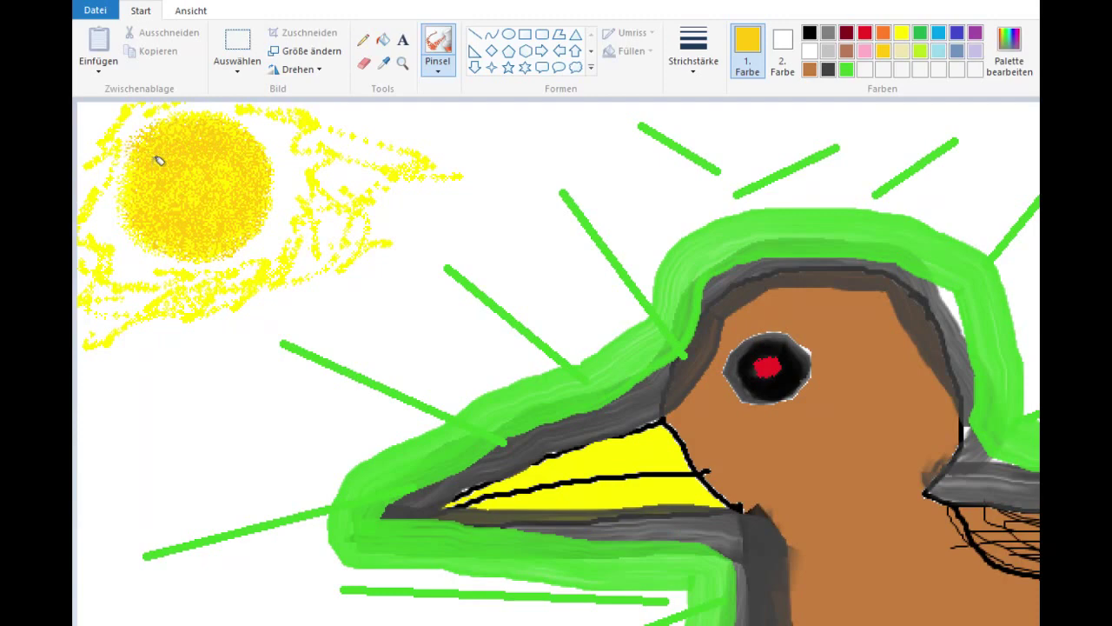
{"action": "left_click", "coordinate": [865, 35]}
{"action": "mouse_move", "coordinate": [172, 211]}
{"action": "left_mouse_down"}
{"action": "mouse_move", "coordinate": [248, 152]}
{"action": "mouse_move", "coordinate": [143, 213]}
{"action": "mouse_move", "coordinate": [209, 174]}
{"action": "mouse_move", "coordinate": [176, 137]}
{"action": "mouse_move", "coordinate": [256, 187]}
{"action": "mouse_move", "coordinate": [130, 218]}
{"action": "mouse_move", "coordinate": [217, 121]}
{"action": "mouse_move", "coordinate": [233, 181]}
{"action": "mouse_move", "coordinate": [204, 252]}
{"action": "mouse_move", "coordinate": [260, 224]}
{"action": "left_mouse_up"}
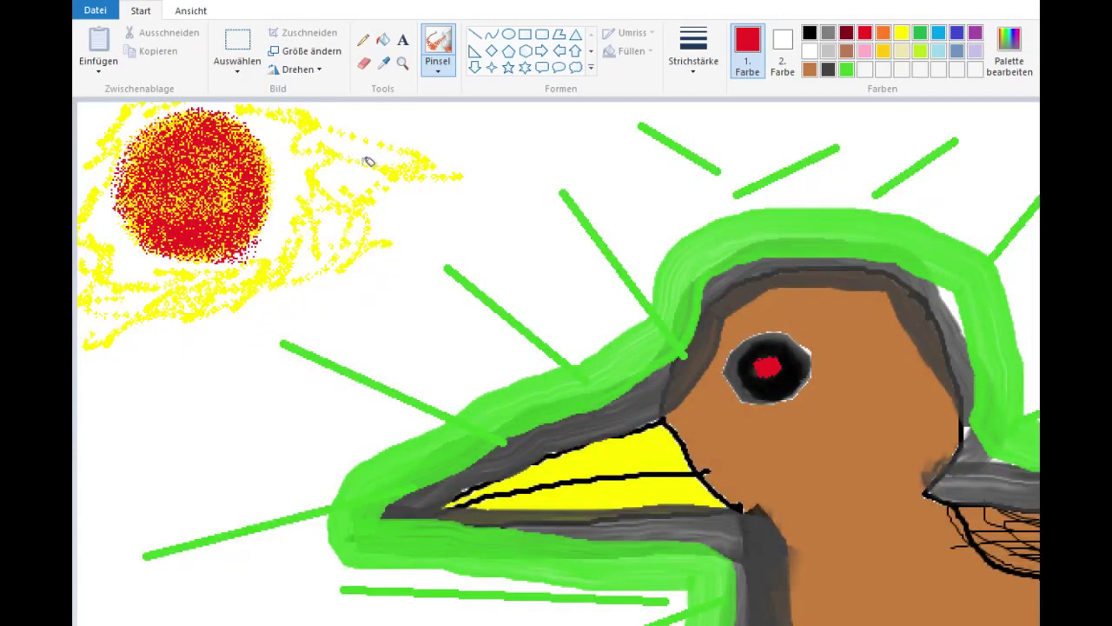
{"action": "left_click", "coordinate": [883, 50]}
{"action": "mouse_move", "coordinate": [173, 229]}
{"action": "left_mouse_down"}
{"action": "mouse_move", "coordinate": [143, 183]}
{"action": "mouse_move", "coordinate": [221, 149]}
{"action": "mouse_move", "coordinate": [217, 239]}
{"action": "mouse_move", "coordinate": [222, 135]}
{"action": "mouse_move", "coordinate": [122, 213]}
{"action": "mouse_move", "coordinate": [259, 205]}
{"action": "left_mouse_up"}
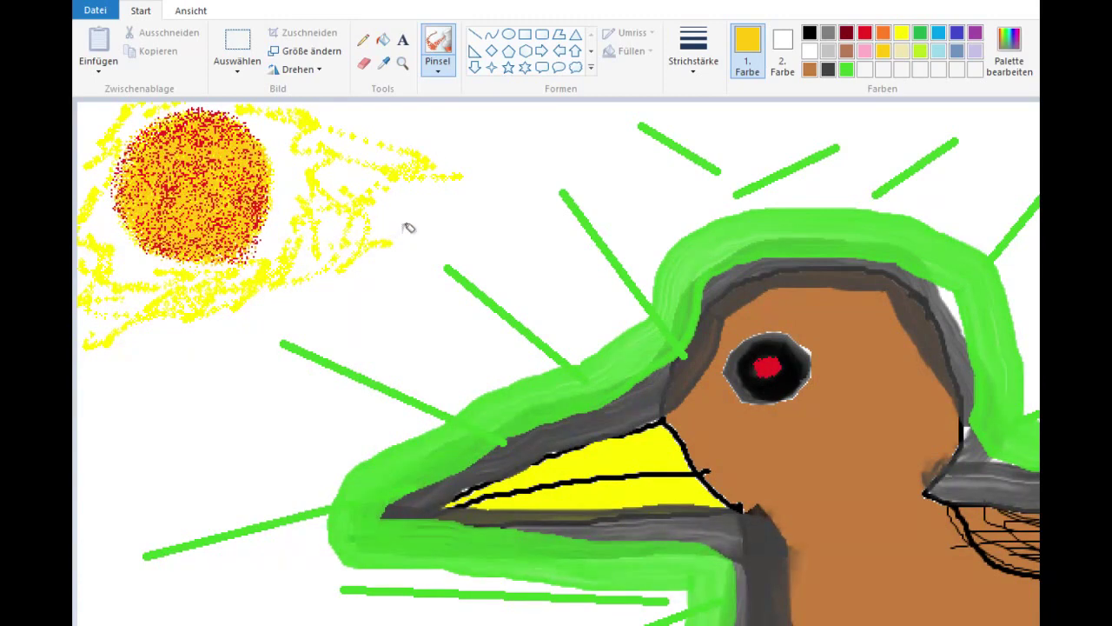
{"action": "scroll", "coordinate": [409, 227], "scroll_direction": "down", "scroll_amount": 2}
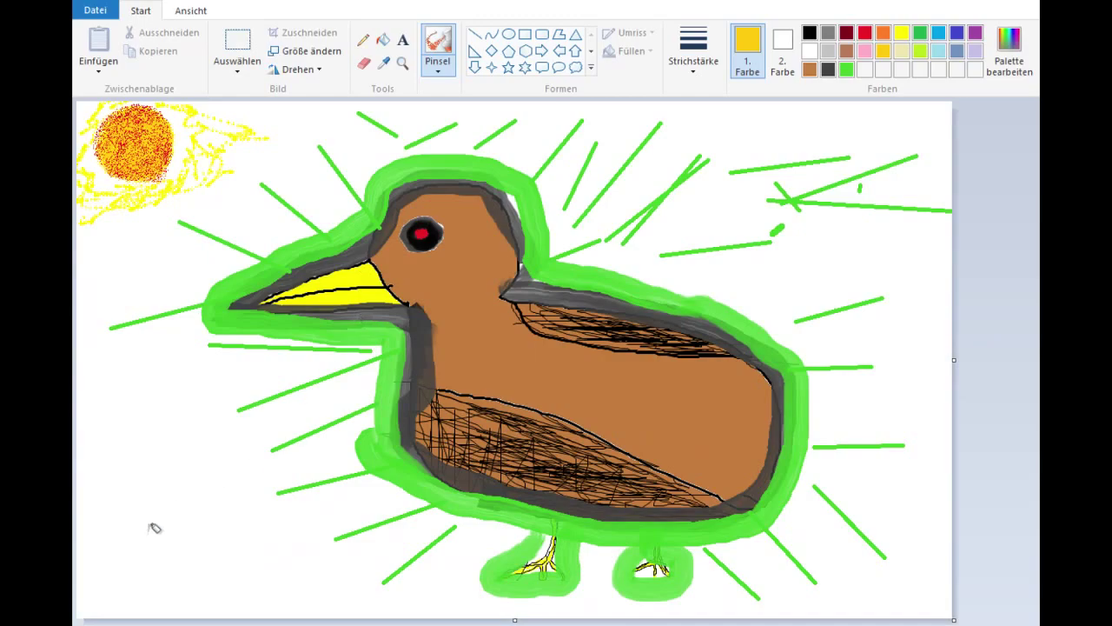
{"action": "scroll", "coordinate": [154, 527], "scroll_direction": "up", "scroll_amount": 2}
{"action": "scroll", "coordinate": [308, 382], "scroll_direction": "up", "scroll_amount": 3}
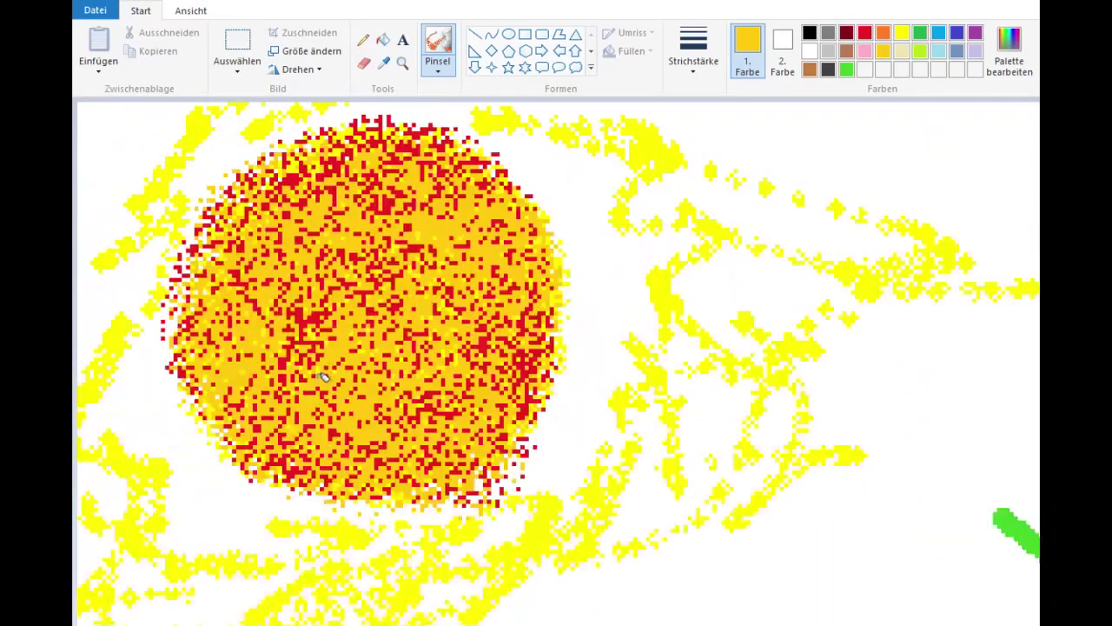
{"action": "scroll", "coordinate": [519, 411], "scroll_direction": "up", "scroll_amount": 1}
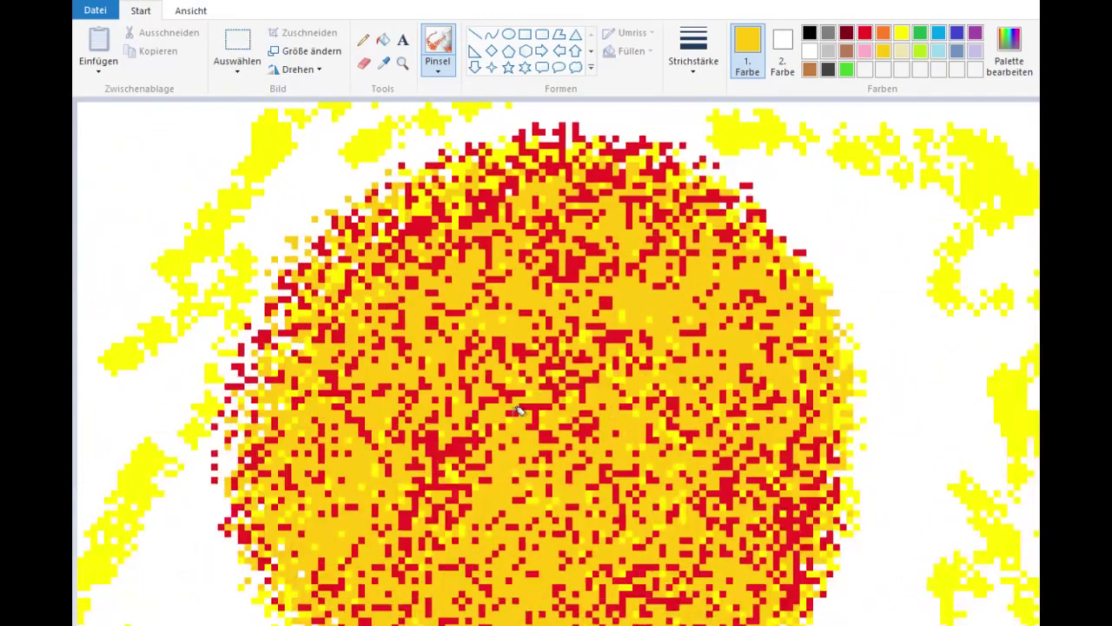
{"action": "scroll", "coordinate": [519, 411], "scroll_direction": "down", "scroll_amount": 3}
{"action": "scroll", "coordinate": [513, 414], "scroll_direction": "up", "scroll_amount": 3}
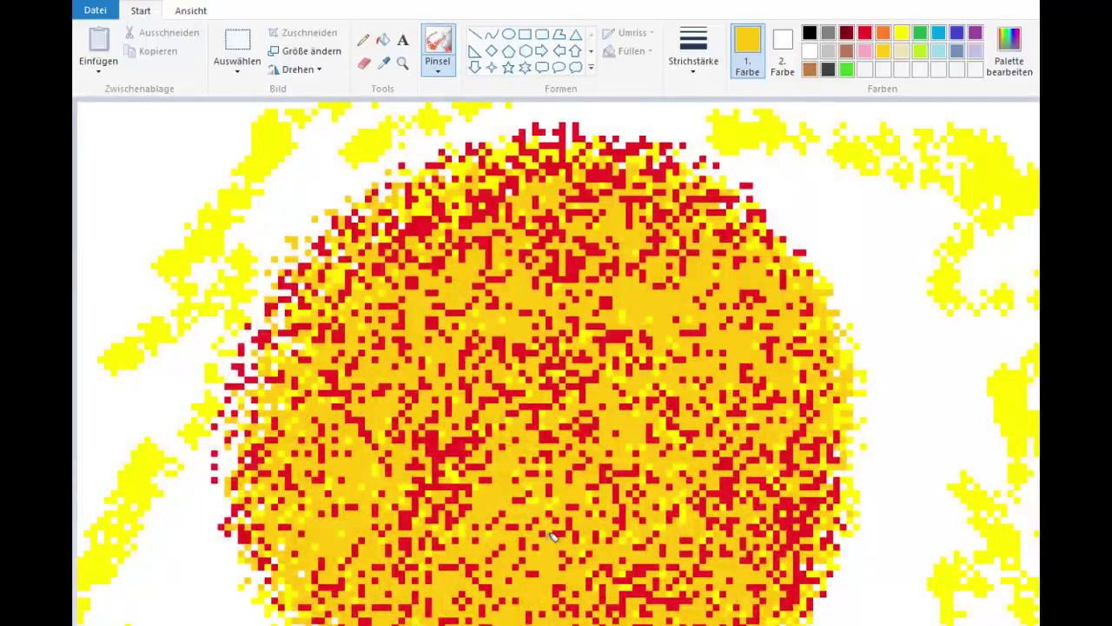